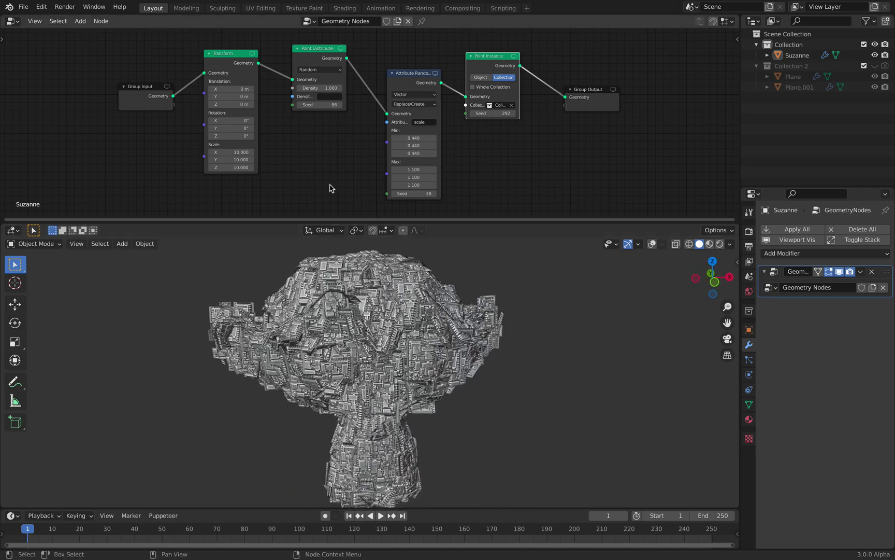
Try a scale of 5 on all axes of the Transform node for the scattered monkey head
scroll(248, 168, "up", 2)
left_click_drag(232, 157, 233, 158)
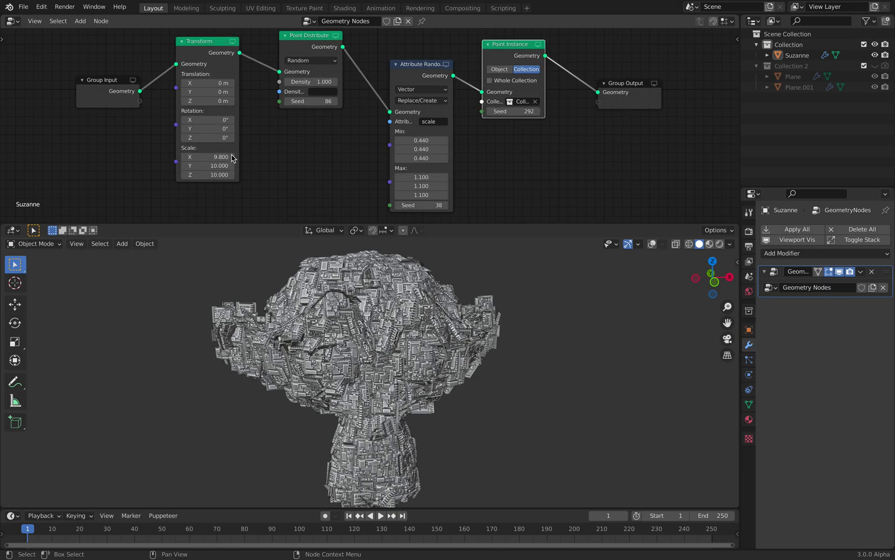
type("5")
key("Return")
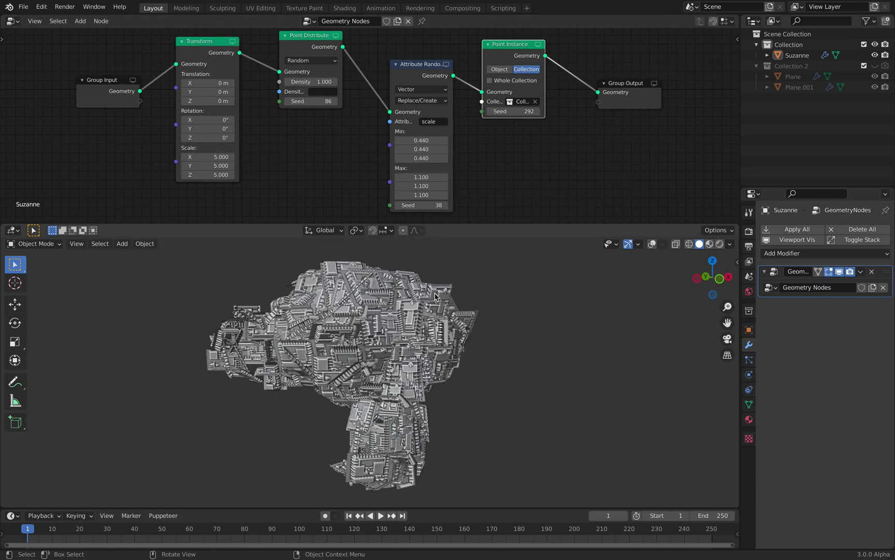
middle_click_drag(362, 321, 406, 339)
scroll(415, 337, "down", 2)
middle_click_drag(440, 337, 464, 329)
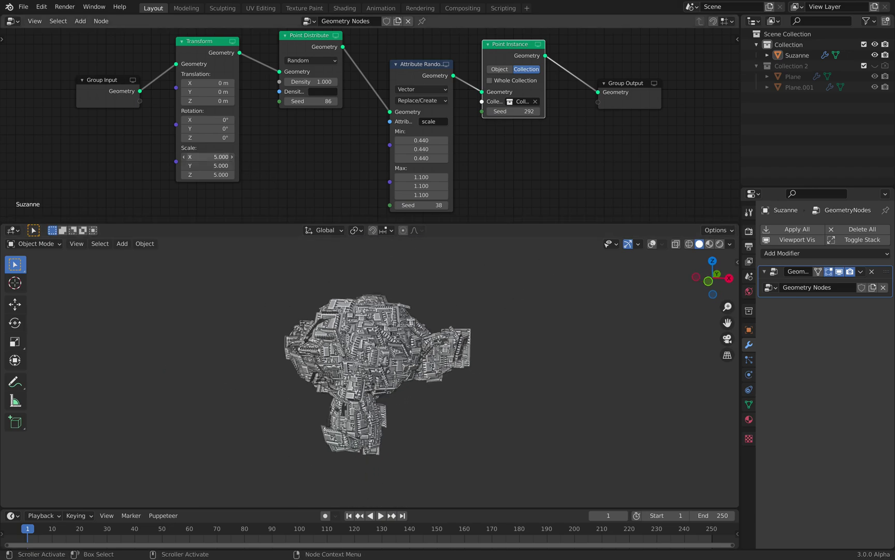
Try a Transform node scale of 10 on all axes and inspect the scattered monkey head
type("10")
key("Return")
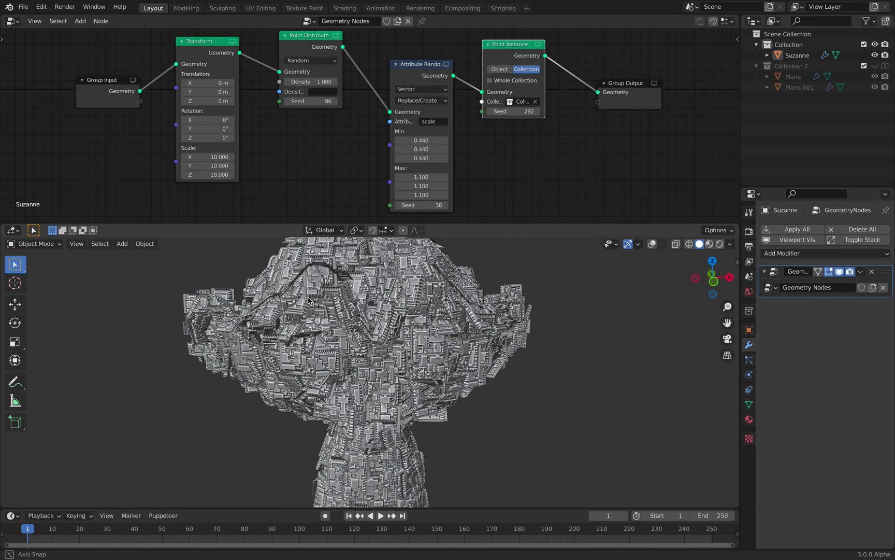
scroll(403, 312, "down", 1)
middle_click_drag(434, 294, 250, 346)
scroll(388, 364, "up", 3)
middle_click_drag(383, 366, 391, 295)
Set the Attribute Randomize node's Min values to -0.08 and its Max values to 1.22
left_click_drag(421, 140, 391, 140)
left_click_drag(423, 177, 431, 195)
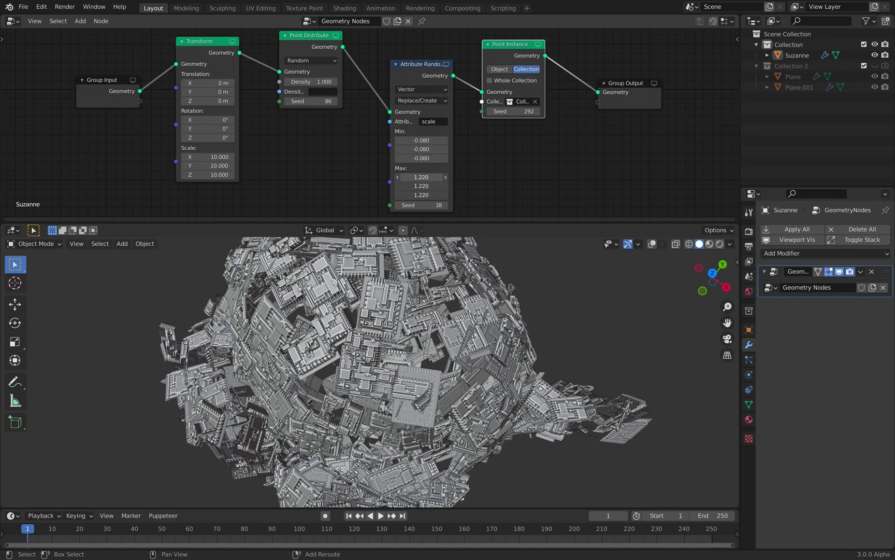
scroll(496, 325, "down", 3)
middle_click_drag(524, 337, 309, 260)
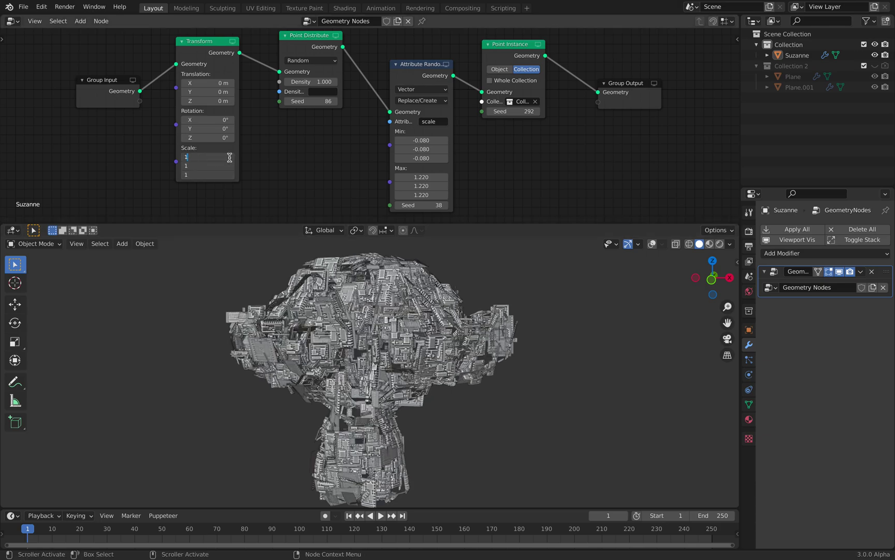
Set the first Transform node's scale to 15 on all axes and the Attribute Randomize seed to 124
type("15.8")
key("Return")
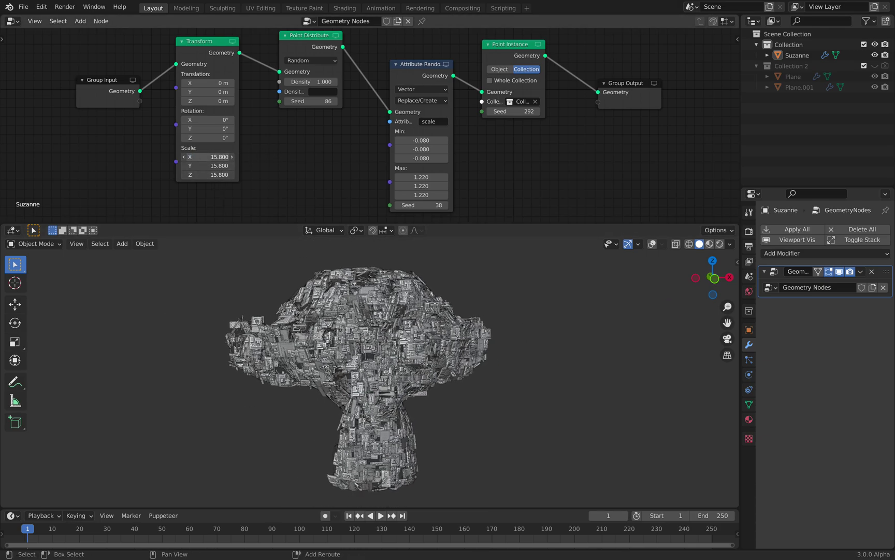
mouse_move(208, 157)
left_mouse_down()
mouse_move(254, 157)
mouse_move(223, 156)
left_mouse_up()
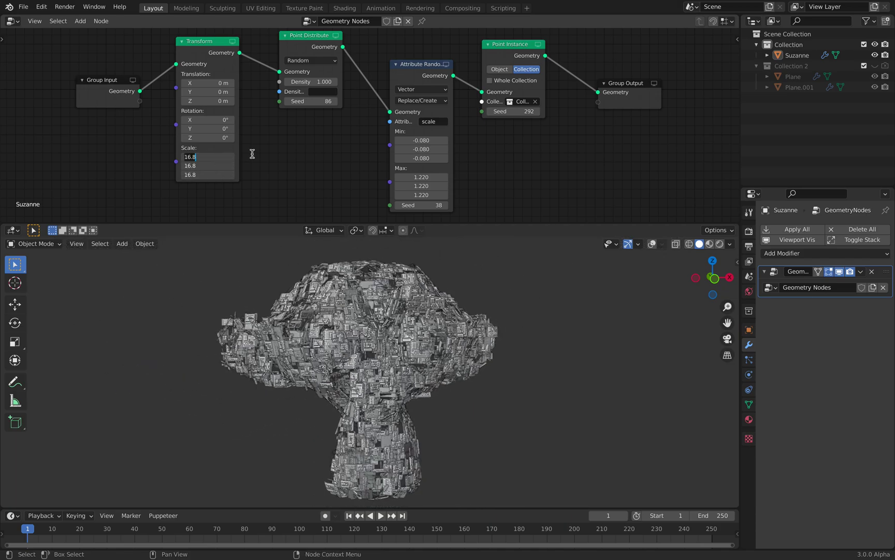
type("15")
key("Return")
left_click_drag(409, 205, 432, 206)
middle_click_drag(404, 311, 477, 338)
Unhide Collection 2 in the viewport and move its two planes along X beside the monkey head
left_click(874, 66)
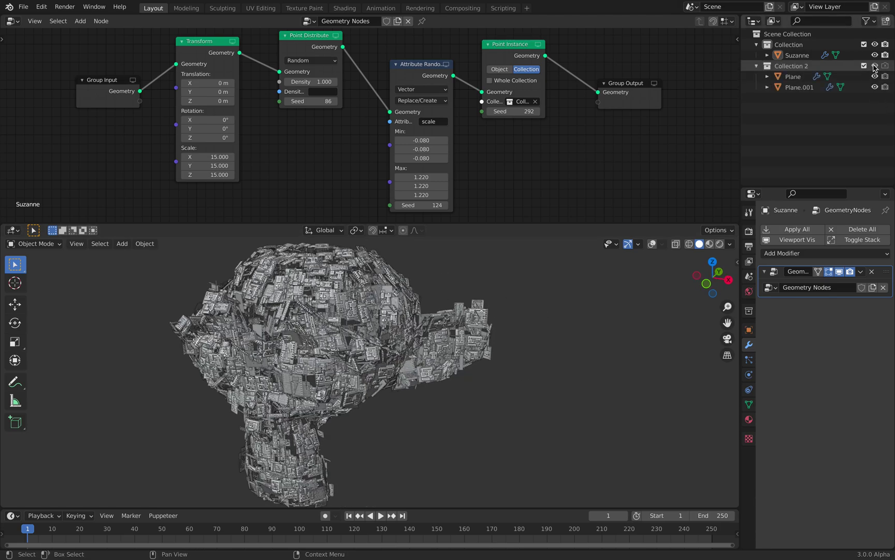
left_click(792, 77)
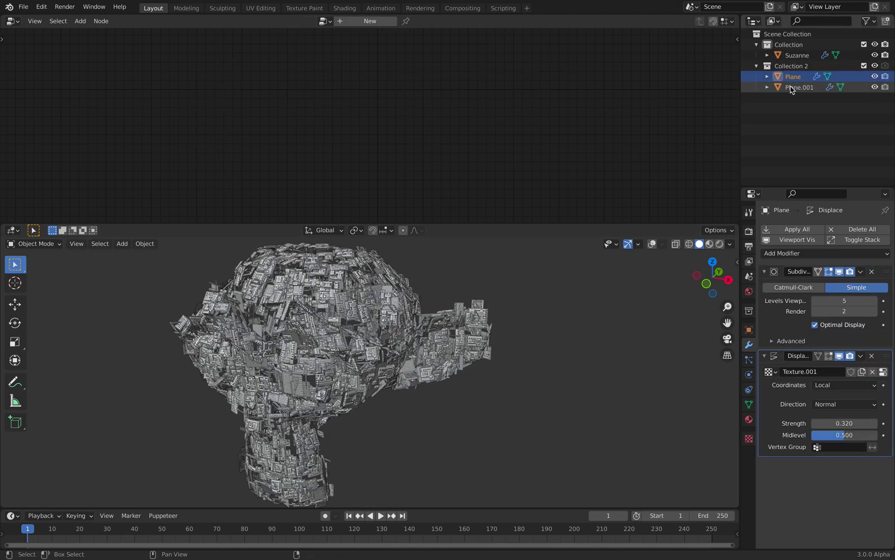
key("g")
key("x")
left_click(549, 384)
middle_click_drag(548, 384, 504, 385)
Scale up both displaced planes together and select only Plane
key("s")
left_click(621, 419)
middle_click_drag(622, 419, 572, 410)
key("s")
left_click(645, 450)
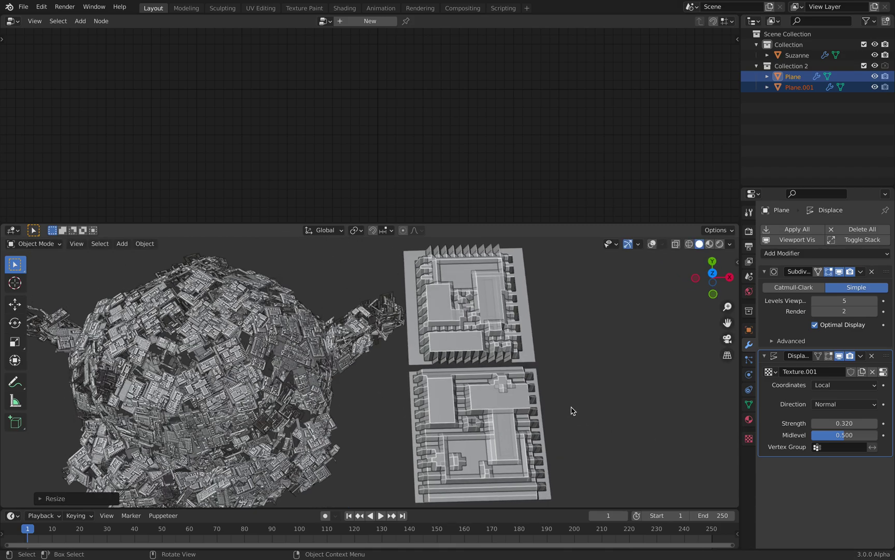
scroll(522, 367, "down", 1)
left_click(484, 391)
middle_click_drag(484, 391, 503, 320)
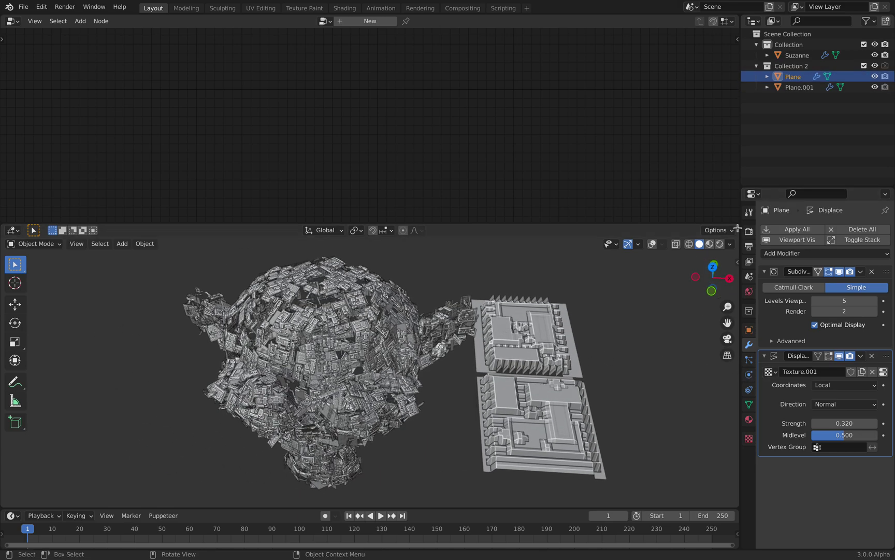
Split the 3D viewport, turn the new area into an Image Editor and display the blah2.exr image
left_click_drag(714, 227, 447, 239)
left_click(460, 230)
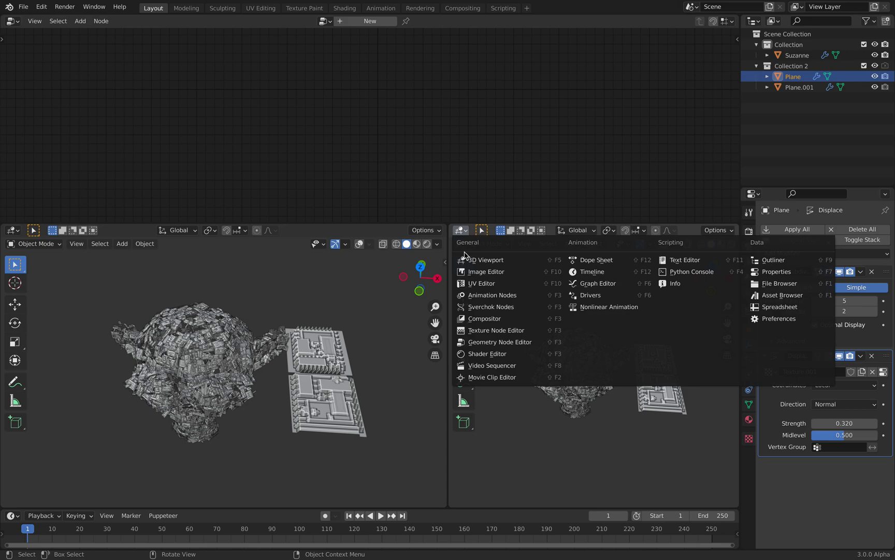
left_click(491, 273)
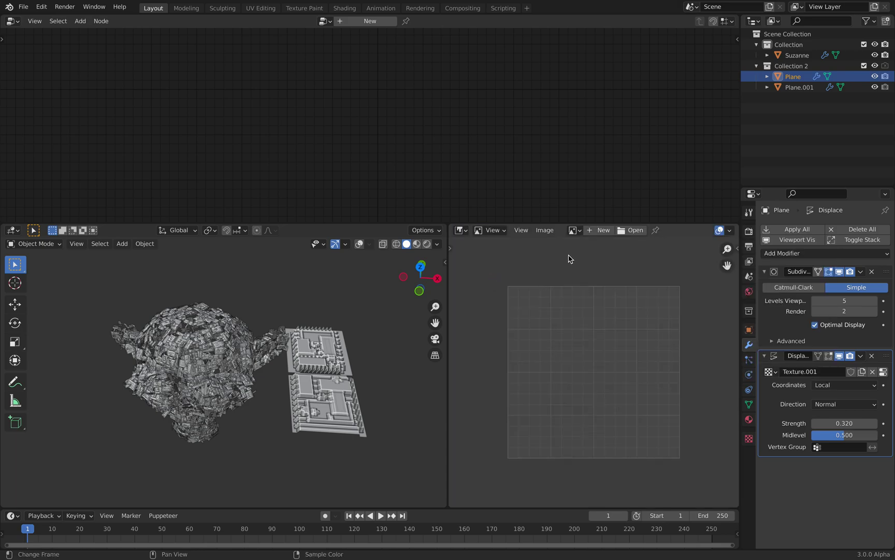
left_click(574, 230)
left_click(592, 257)
scroll(574, 306, "down", 5)
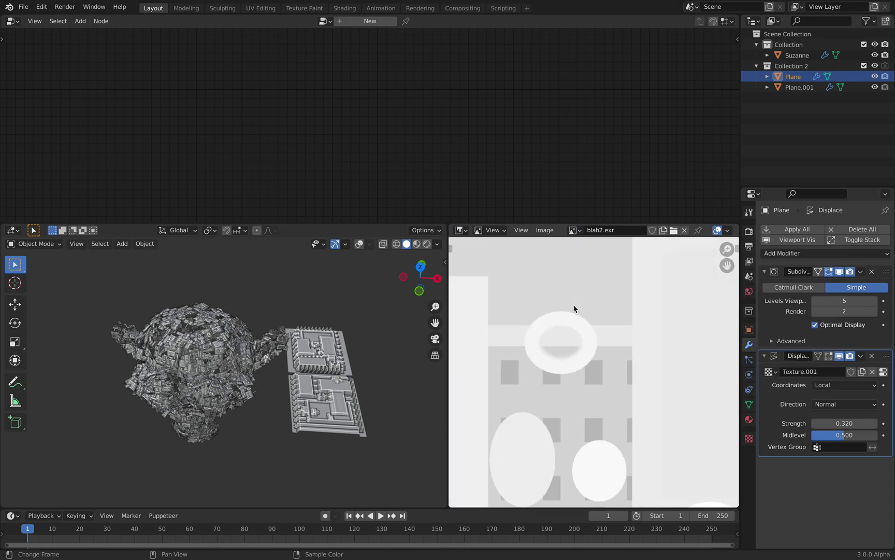
Switch the Image Editor to the blah.exr image and widen the 3D viewport beside it
left_click(574, 230)
left_click(581, 246)
middle_click_drag(438, 336, 358, 330)
middle_click_drag(274, 274, 332, 324)
left_click_drag(447, 322, 516, 323)
middle_click_drag(425, 320, 418, 320)
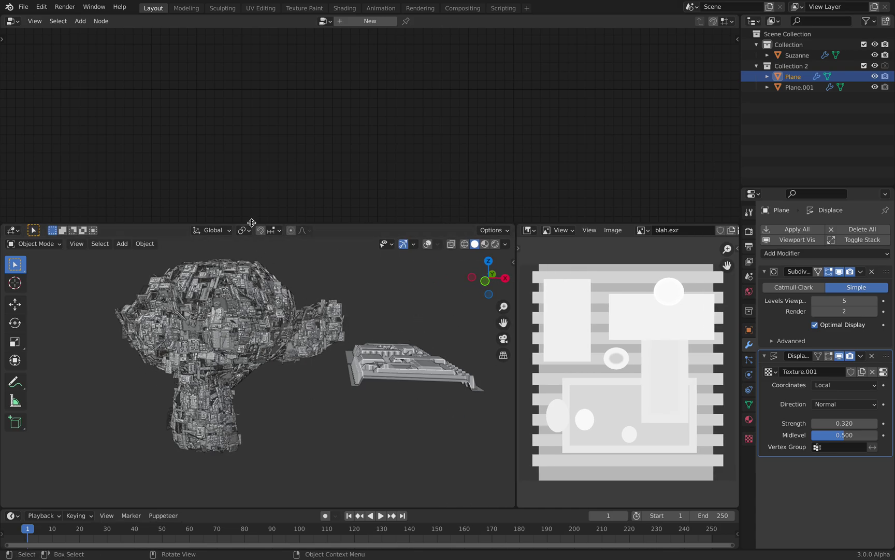
Search the add-on preferences for "bake", view the Height Baker add-on's details and close the preferences
left_click(41, 6)
left_click(79, 171)
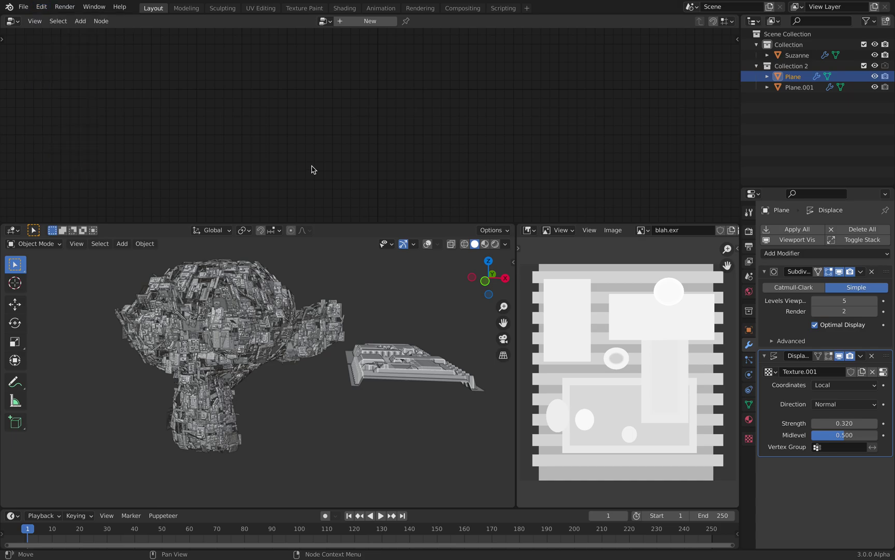
key("BackSpace")
type("bake")
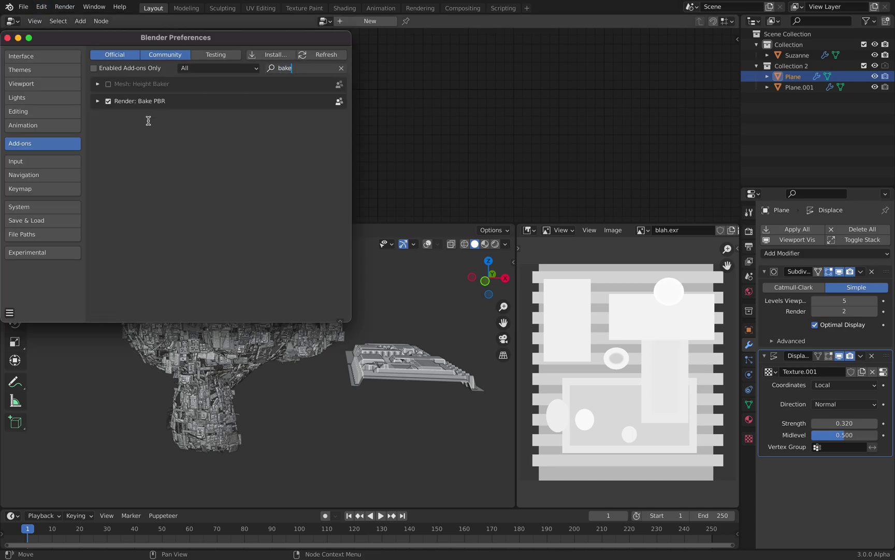
left_click(97, 84)
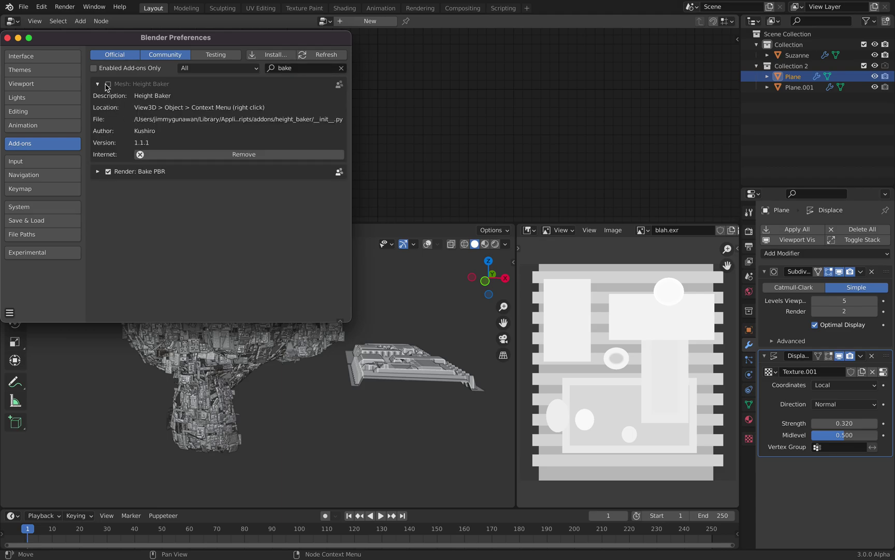
left_click(7, 39)
Examine the two displaced planes from several angles, selecting each in turn to compare them
middle_click_drag(288, 301, 299, 308)
scroll(300, 308, "up", 2)
left_click(392, 356)
middle_click_drag(393, 355, 412, 411)
left_click(419, 387)
left_click(407, 337)
left_click(412, 397)
left_click(408, 335)
scroll(409, 363, "down", 1)
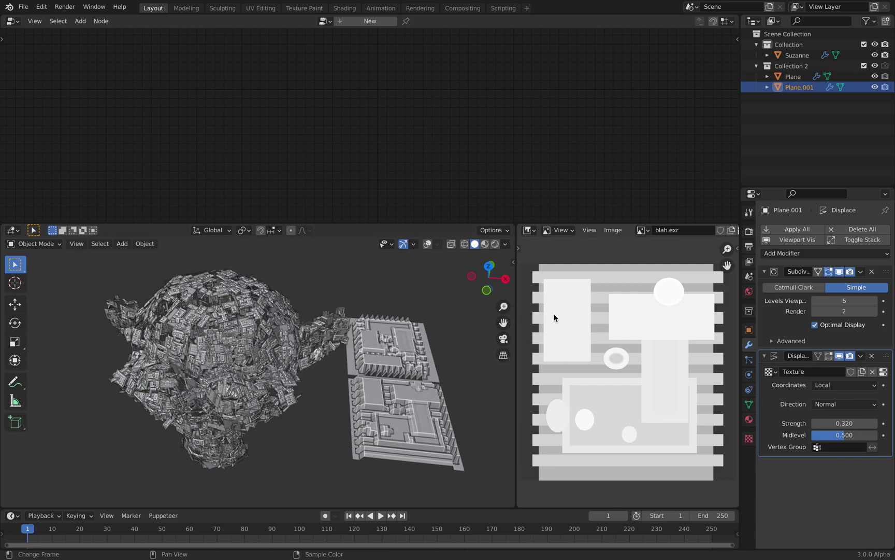
left_click_drag(488, 275, 626, 208)
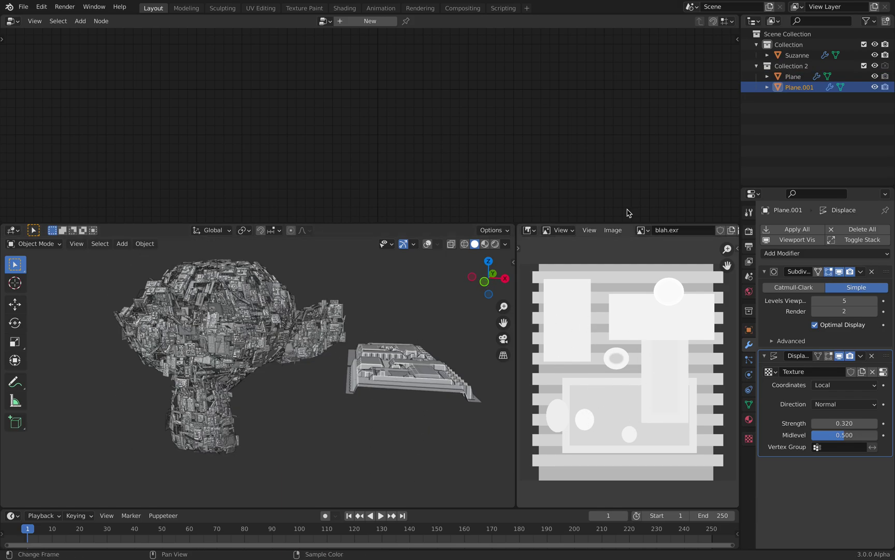
Hide Plane and Plane.001 in the viewport, leaving only the monkey head displayed
left_click(875, 76)
left_click(875, 87)
middle_click_drag(411, 290, 427, 289)
scroll(428, 290, "up", 1)
Enlarge the 3D viewport and examine the scattered detail on the monkey head up close
left_click_drag(468, 223, 468, 135)
scroll(309, 263, "up", 2)
scroll(308, 264, "down", 3)
middle_click_drag(309, 264, 311, 290)
scroll(334, 306, "up", 3)
scroll(335, 337, "down", 5)
scroll(311, 244, "up", 3)
middle_click_drag(317, 246, 293, 246)
Select Suzanne, restore the node editor's height and frame all of its nodes
left_click(293, 246)
left_click_drag(325, 135, 332, 207)
key("Home")
scroll(346, 78, "up", 1)
Move the Attribute Randomize, Point Instance and Group Output nodes closer to the nodes before them
left_click_drag(401, 85, 379, 73)
left_click_drag(474, 59, 453, 57)
left_click_drag(566, 89, 541, 91)
scroll(371, 81, "up", 1)
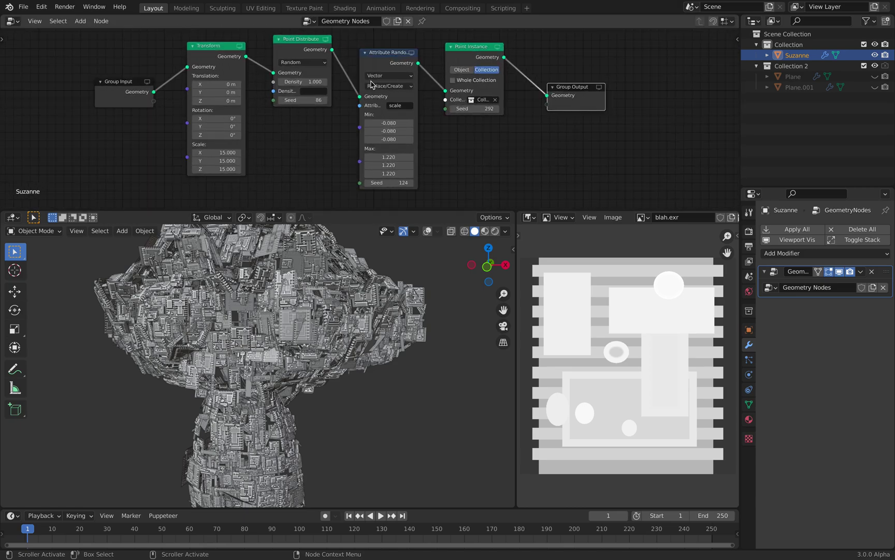
Set the Attribute Randomize node's Min values to 0.4 and seed to 210, and shift the Transform node slightly away from Point Distribute
mouse_move(388, 122)
left_mouse_down()
mouse_move(404, 139)
mouse_move(398, 123)
left_mouse_up()
left_click_drag(382, 183, 415, 183)
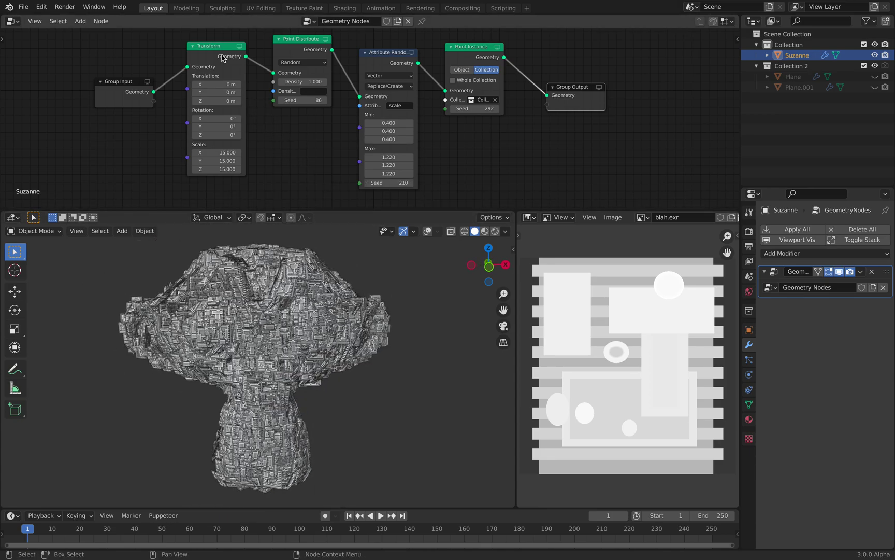
left_click_drag(216, 134, 210, 133)
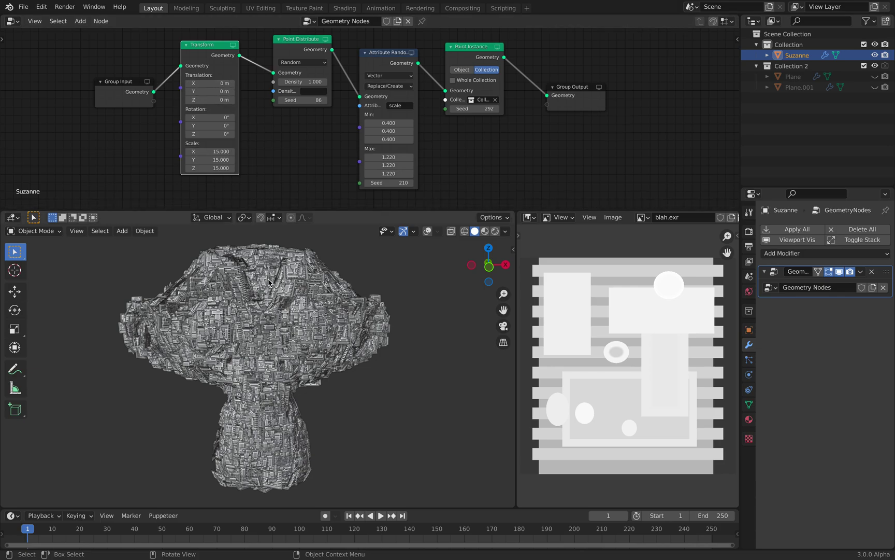
middle_click_drag(300, 283, 290, 283)
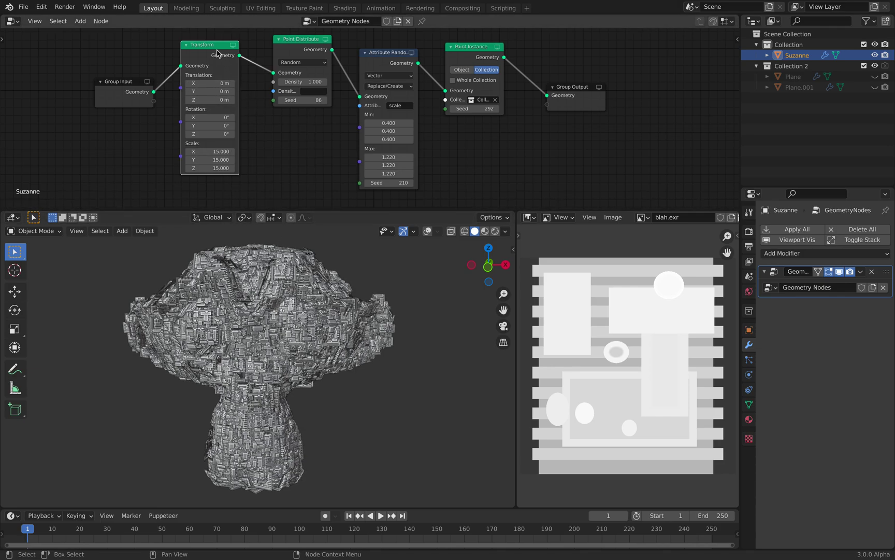
Try inserting a duplicate Transform node between Point Instance and Group Output with a scale of 0.2 on all axes
key("shift+d")
left_click(560, 75)
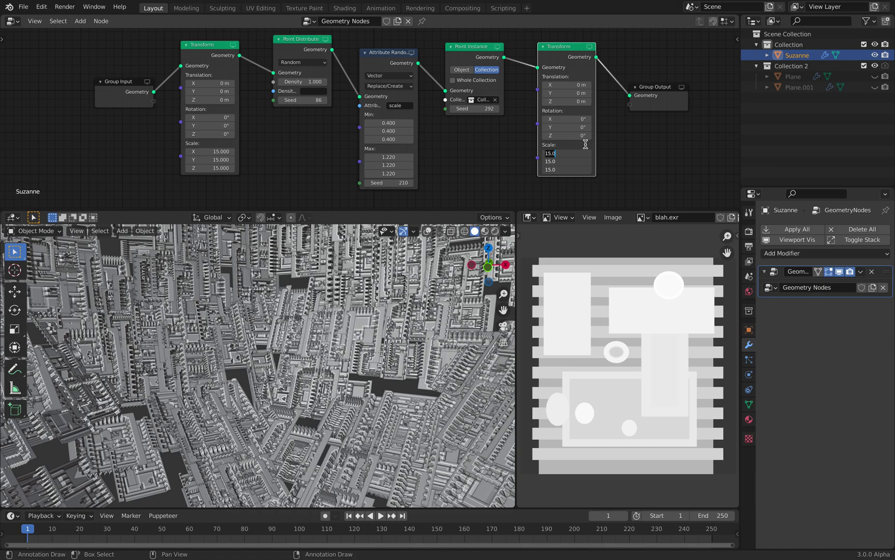
type("2")
key("Return")
scroll(341, 392, "up", 8)
middle_click_drag(295, 311, 311, 350, "shift")
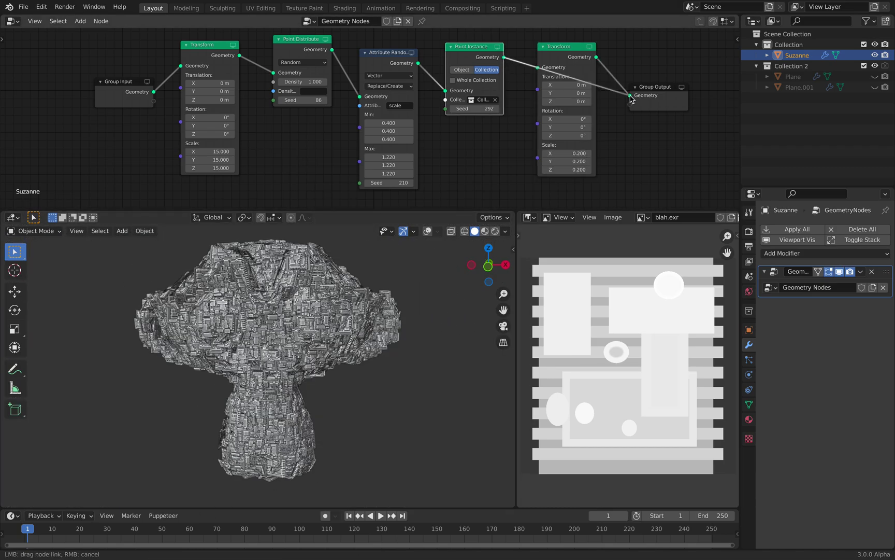
Link Point Instance directly to Group Output and delete the duplicate Transform node
left_click_drag(631, 98, 631, 97)
left_click(567, 52)
key("x")
left_click(659, 87)
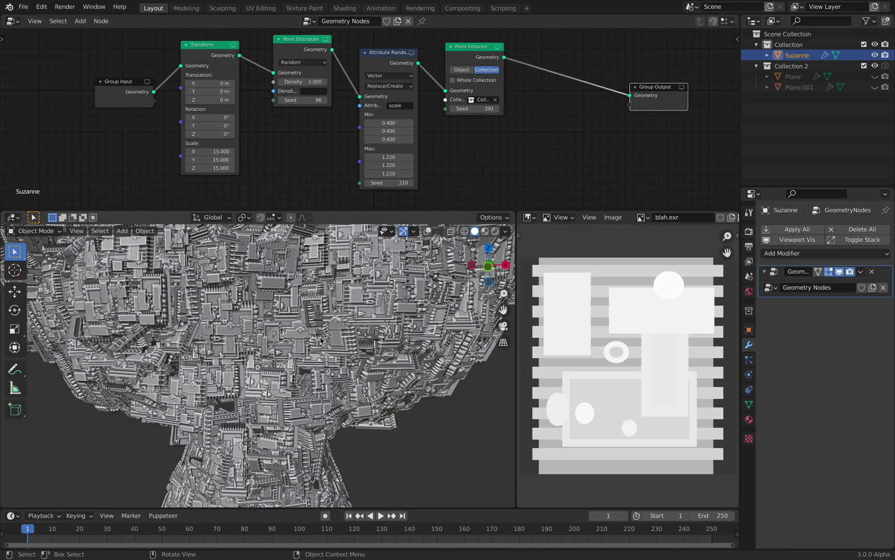
scroll(319, 337, "down", 5)
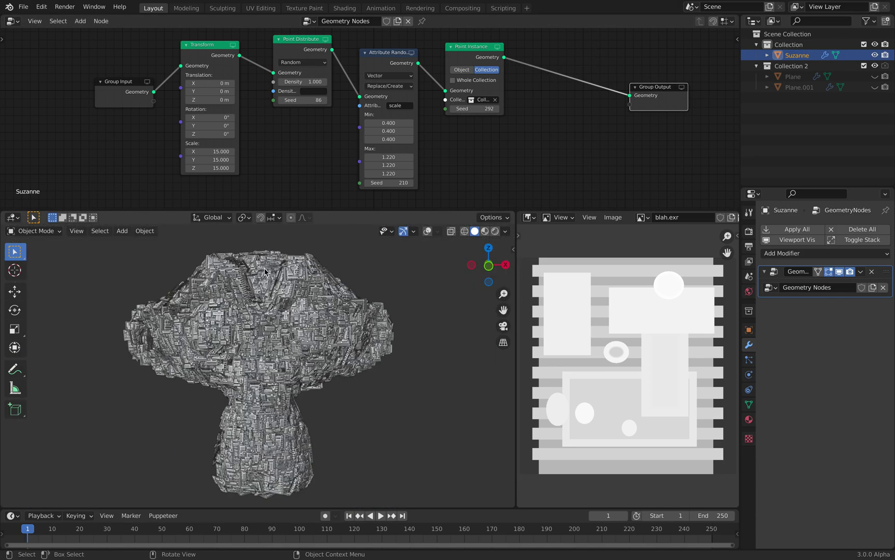
Set the Attribute Randomize seed to 216, and the Point Distribute node's seed to 274 and density to 48.4
left_click_drag(386, 183, 309, 146)
left_click_drag(310, 100, 357, 100)
left_click_drag(306, 82, 467, 81)
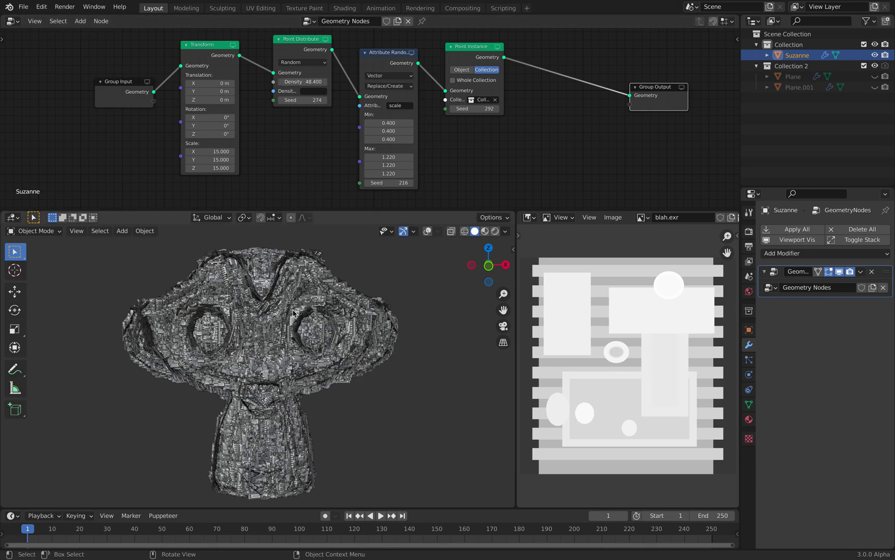
middle_click_drag(269, 311, 278, 301)
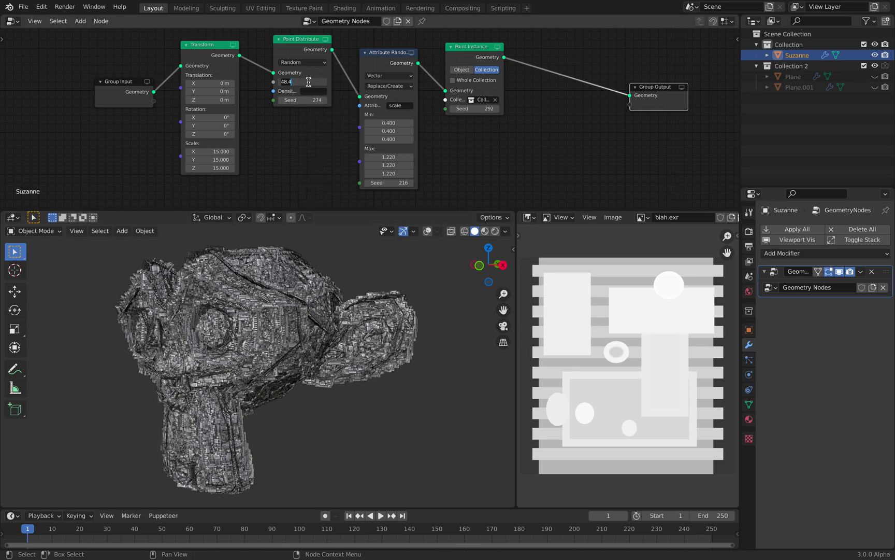
Change the Point Distribute method to Poisson Disk with a minimum distance of 1.68 m and a maximum density of 2.98
key("Return")
left_click_drag(306, 81, 307, 69)
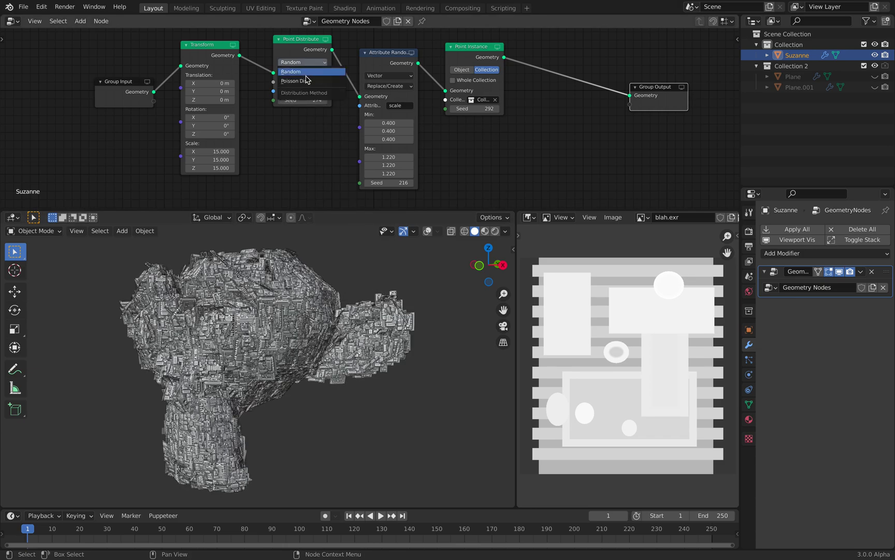
left_click(306, 80)
left_click_drag(304, 82, 343, 82)
middle_click_drag(294, 303, 311, 301)
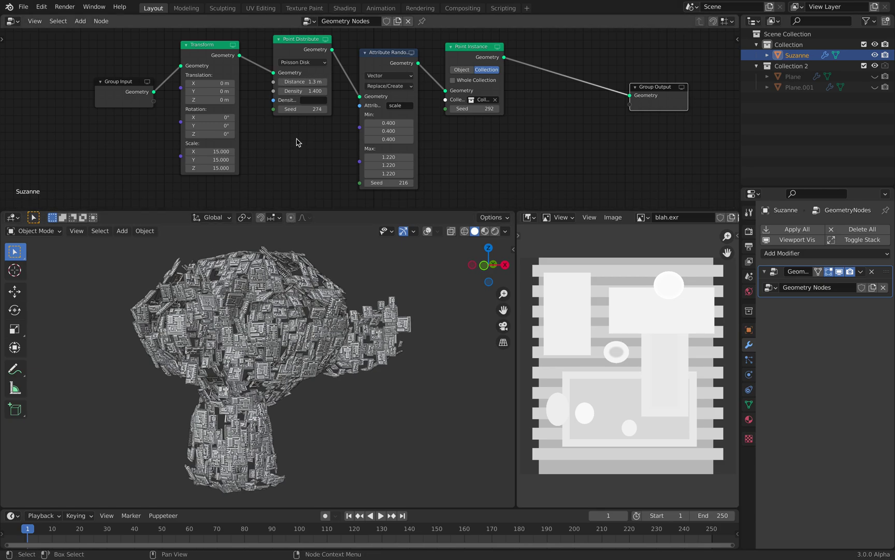
left_click_drag(301, 90, 317, 81)
middle_click_drag(332, 357, 353, 358)
Open the recent file displace_test_003.blend, discarding the unsaved changes to the current file
left_click(23, 7)
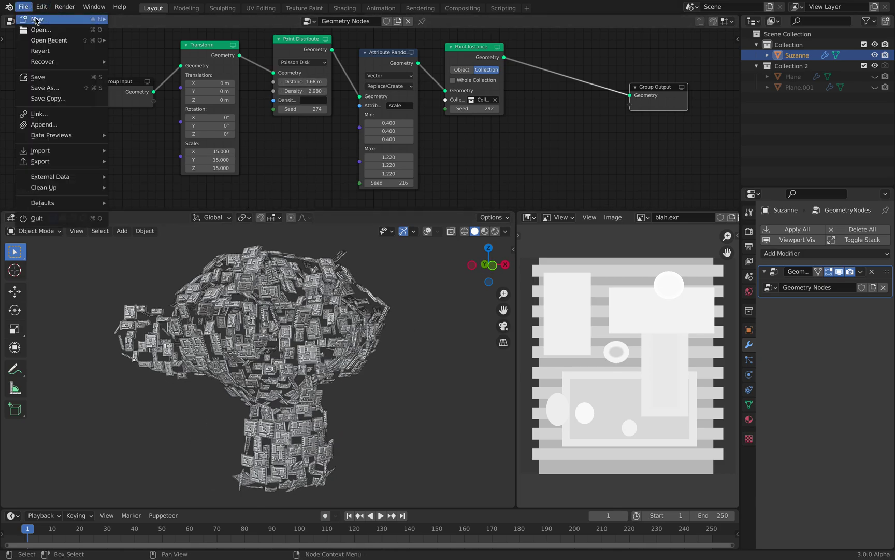
mouse_move(52, 41)
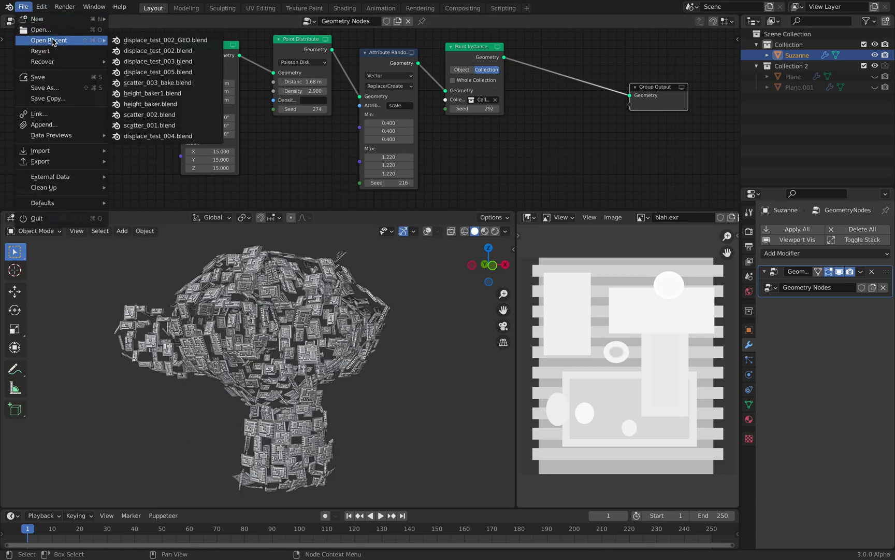
left_click(185, 64)
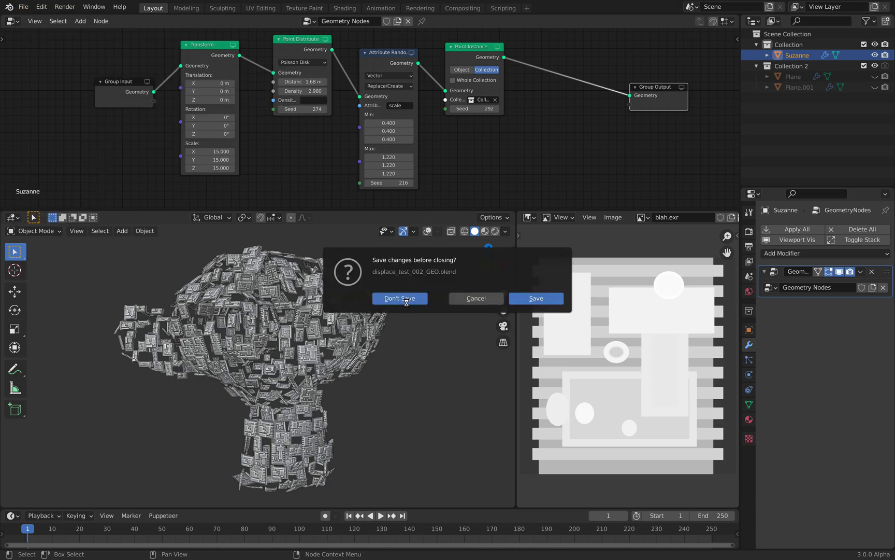
key("Return")
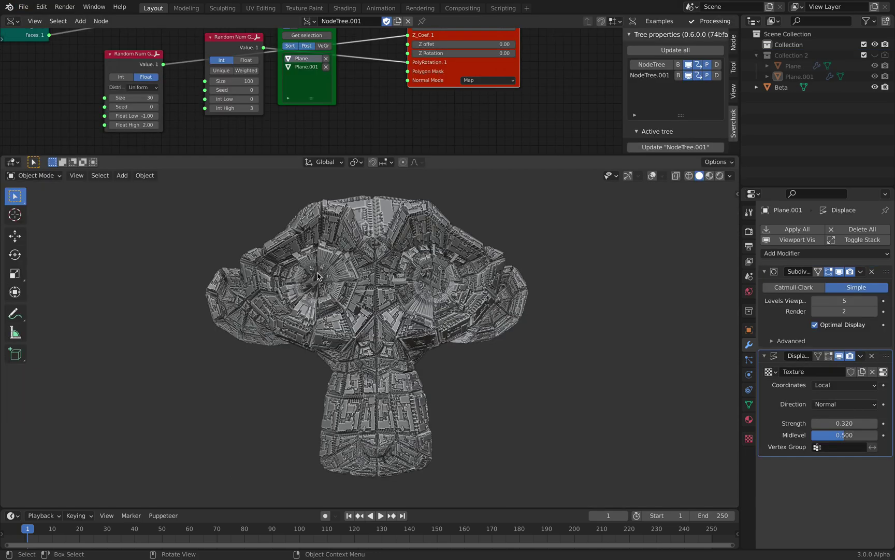
middle_click_drag(387, 268, 486, 204)
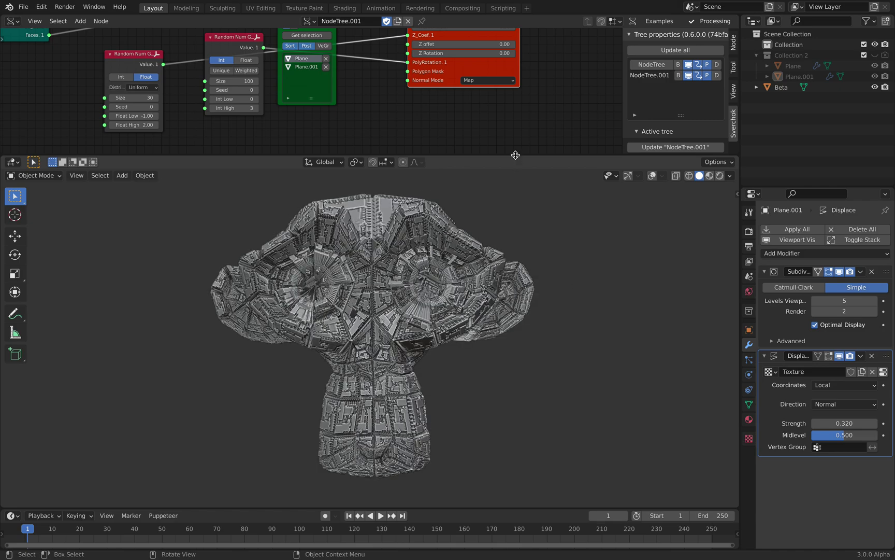
Enlarge the node editor until the whole Sverchok node tree fits above the 3D viewport
left_click_drag(519, 156, 507, 209)
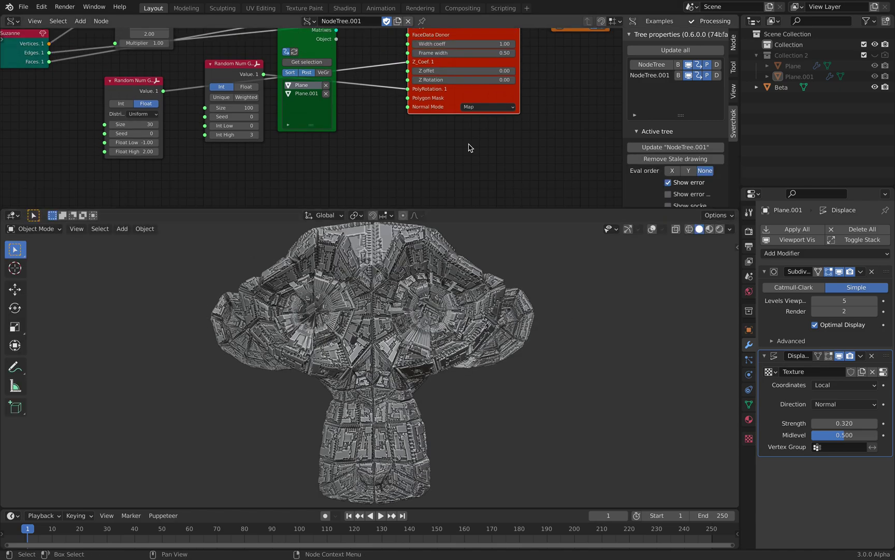
scroll(457, 142, "down", 2)
middle_click_drag(466, 166, 483, 218)
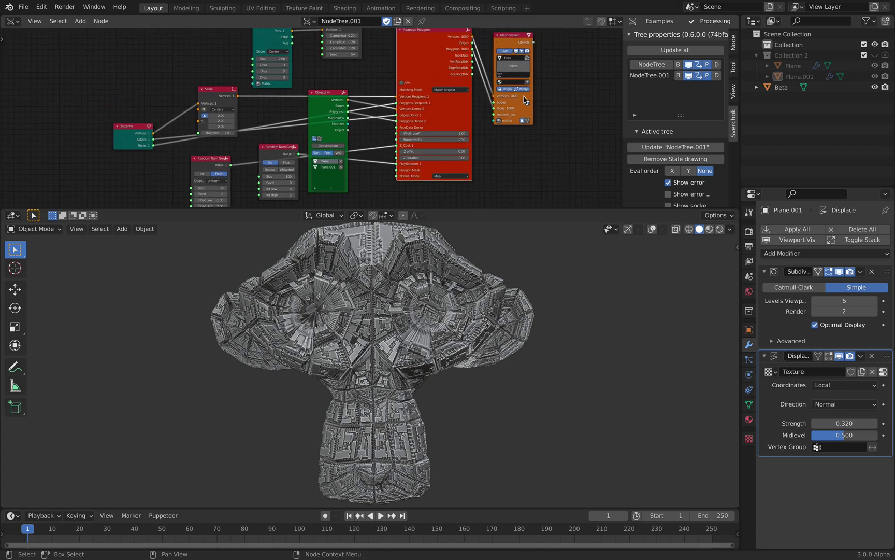
left_click_drag(518, 207, 515, 256)
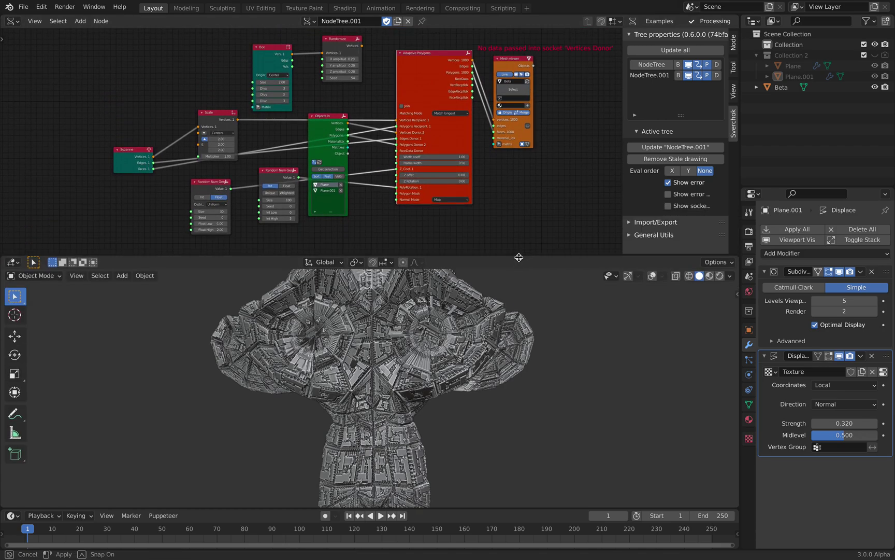
Spread out the Suzanne, Scale, Objects In, Adaptive Polygons and Mesh Viewer nodes so their links are easier to follow
left_click_drag(129, 156, 124, 143)
scroll(137, 143, "up", 1)
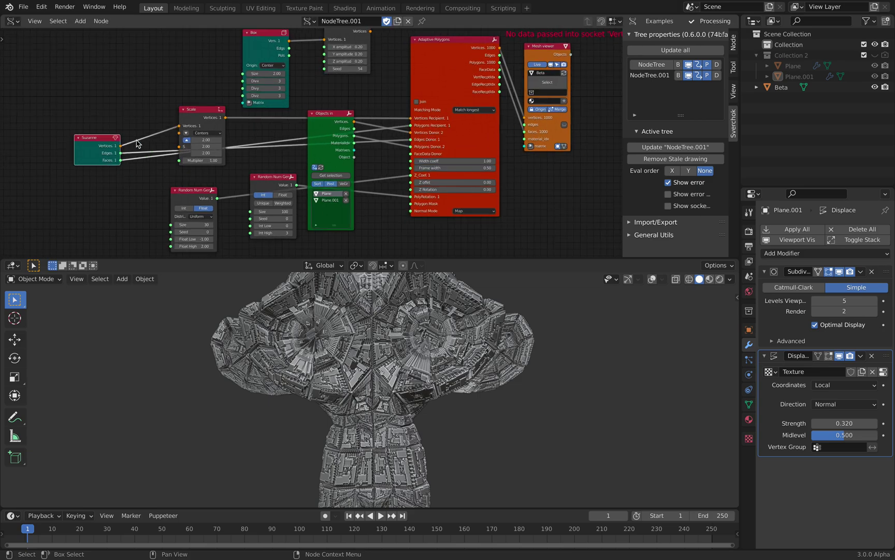
left_click_drag(195, 116, 172, 106)
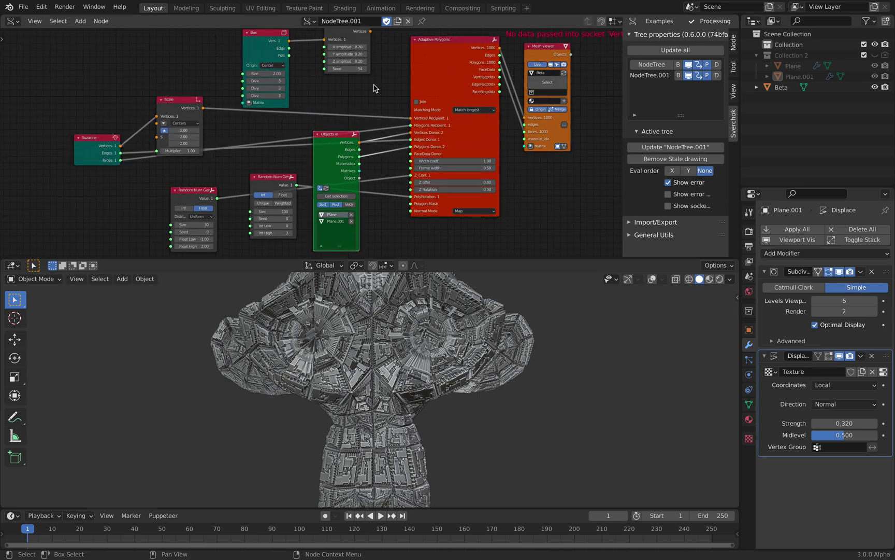
middle_click_drag(374, 84, 341, 118)
left_click_drag(410, 111, 404, 106)
left_click_drag(512, 92, 519, 106)
middle_click_drag(519, 105, 549, 86)
Examine the greeble panels fitted to Suzanne's faces up close and from several angles
scroll(539, 85, "up", 1)
middle_click_drag(446, 364, 421, 371)
scroll(422, 371, "up", 1)
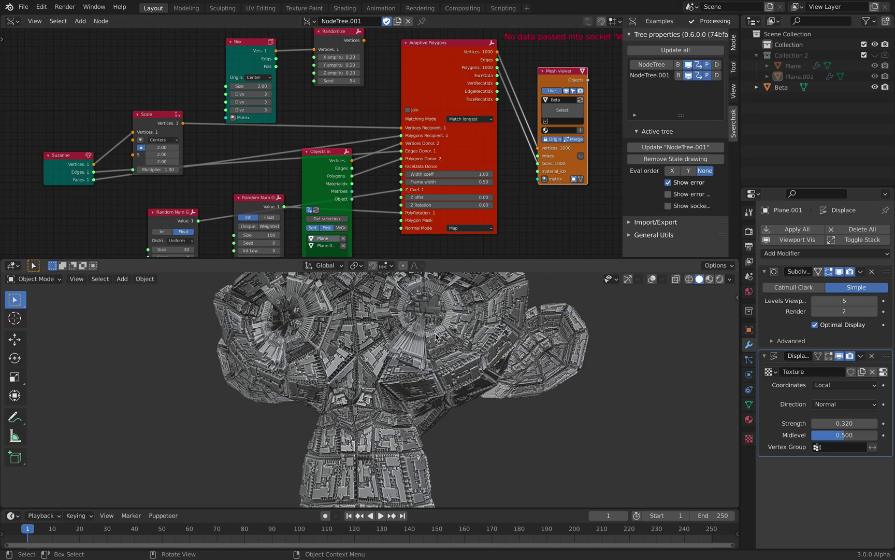
mouse_move(401, 369)
middle_mouse_down()
mouse_move(411, 373)
mouse_move(399, 362)
middle_mouse_up()
scroll(393, 358, "up", 2)
scroll(407, 349, "down", 2)
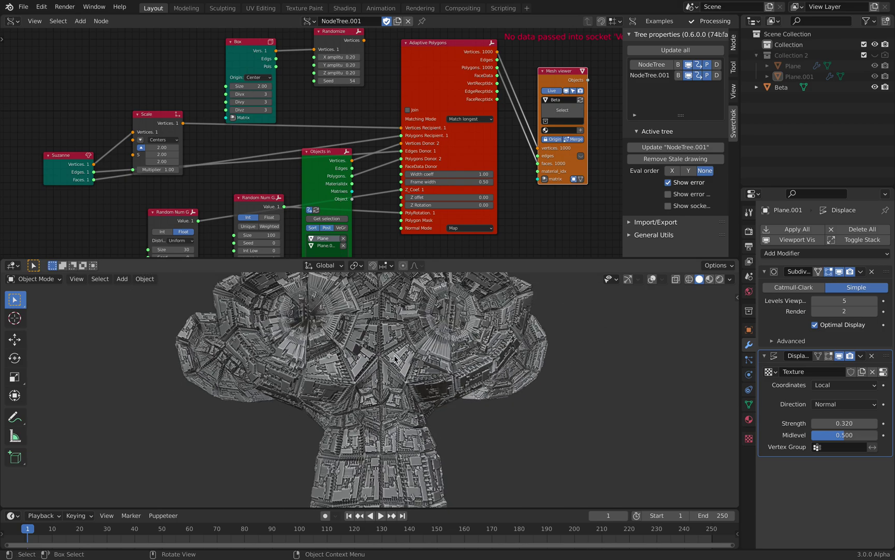
middle_click_drag(388, 364, 394, 390)
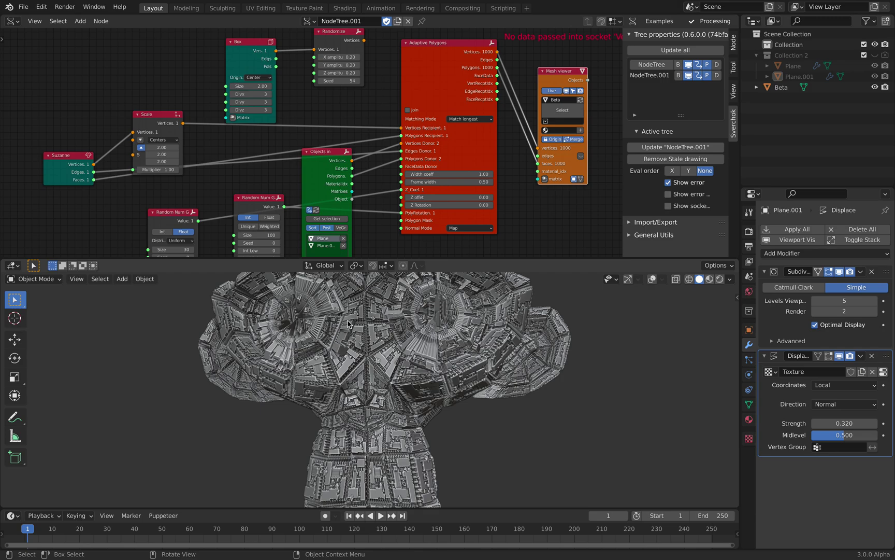
Reposition the Objects In node and both Random Num Gen nodes so their links to Adaptive Polygons are clear
scroll(365, 170, "down", 2, "shift")
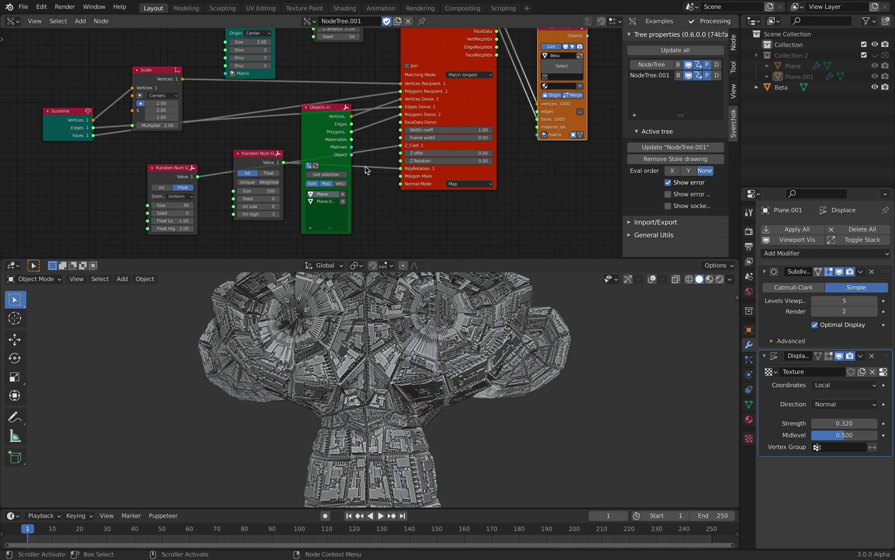
scroll(365, 170, "up", 1)
left_click_drag(326, 121, 317, 161)
middle_click_drag(317, 161, 324, 128)
left_click_drag(258, 125, 258, 163)
left_click_drag(166, 137, 169, 124)
middle_click_drag(318, 147, 267, 160)
middle_click_drag(340, 178, 327, 199)
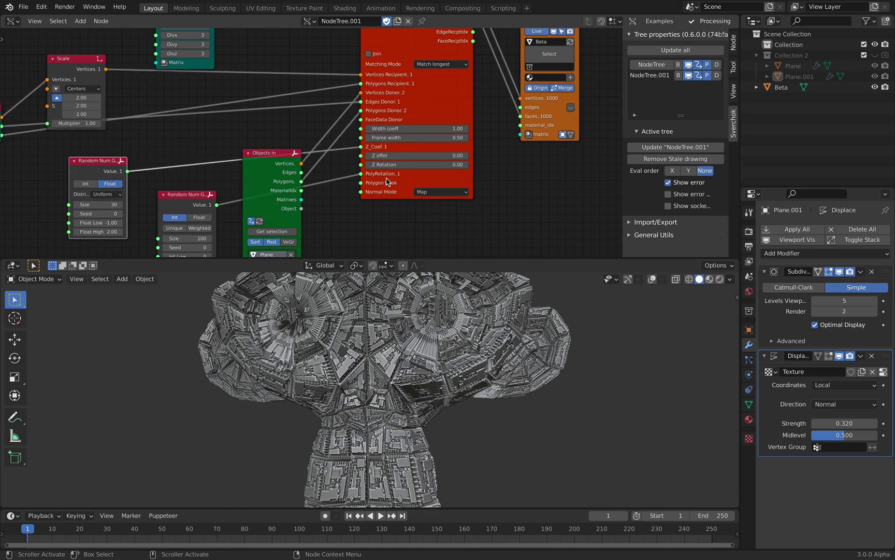
Shift the Randomize and Box nodes slightly upward, away from the main part of the node tree
middle_click_drag(409, 152, 393, 187)
scroll(381, 109, "down", 1)
middle_click_drag(381, 109, 375, 132)
scroll(298, 88, "down", 2)
middle_click_drag(297, 88, 327, 100)
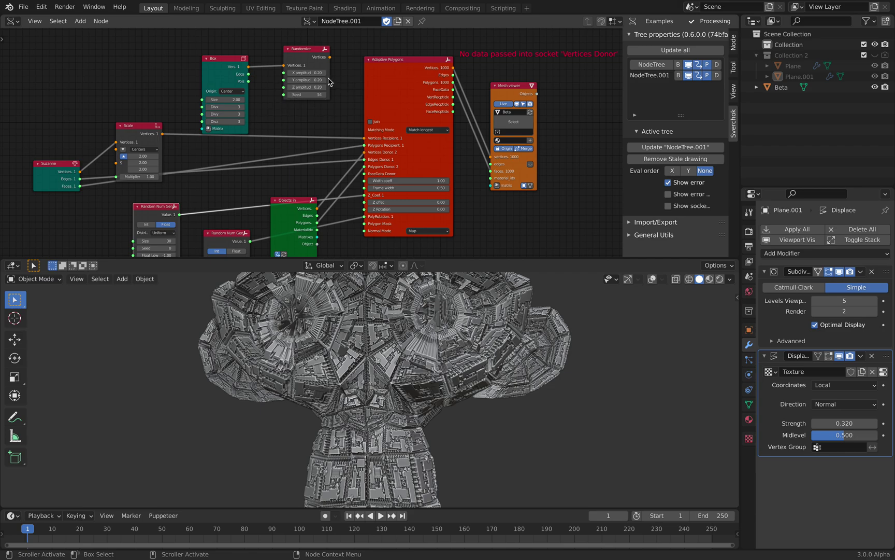
left_click_drag(304, 55, 305, 51)
left_click_drag(225, 61, 227, 50)
middle_click_drag(455, 60, 424, 61)
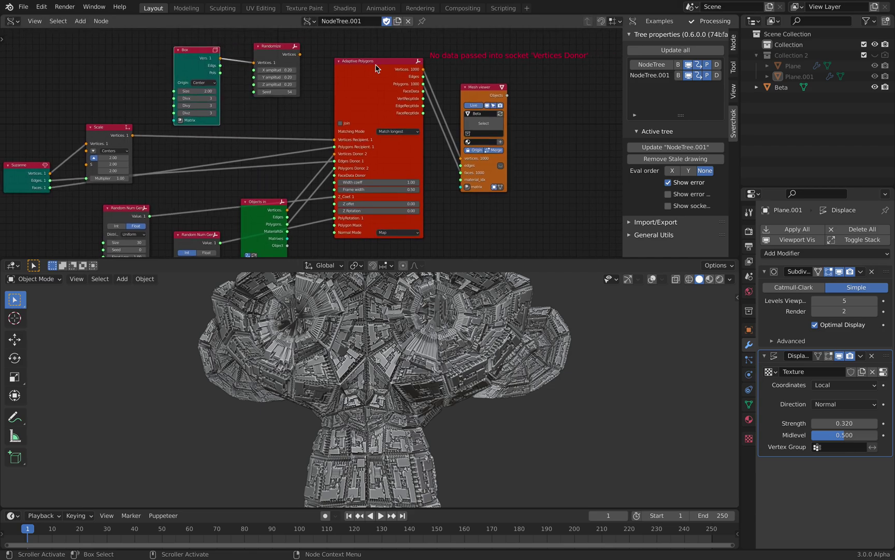
Update NodeTree.001 and hide the node editor's sidebar
left_click(671, 149)
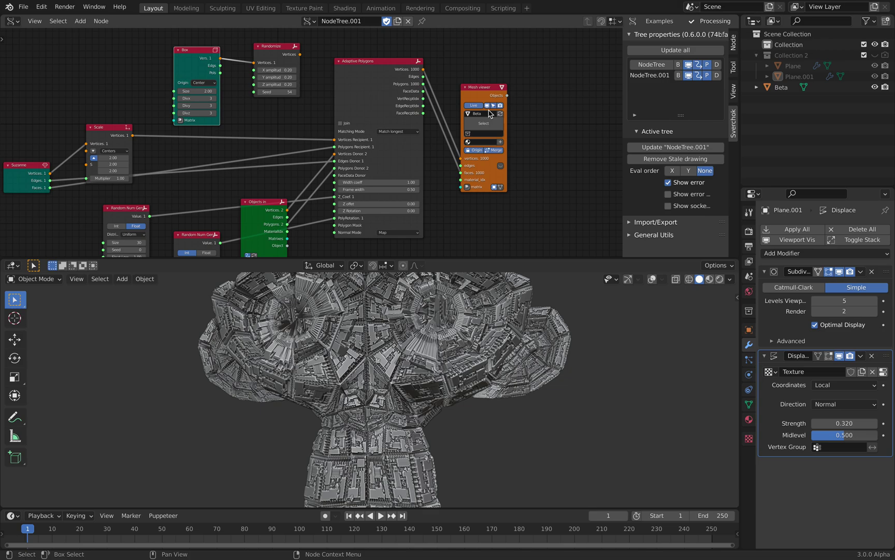
left_click_drag(622, 111, 725, 113)
Set the seed of the integer Random Num Gen node feeding PolyRotation to 118
middle_click_drag(476, 194, 528, 154)
scroll(528, 154, "up", 3)
middle_click_drag(409, 181, 449, 136)
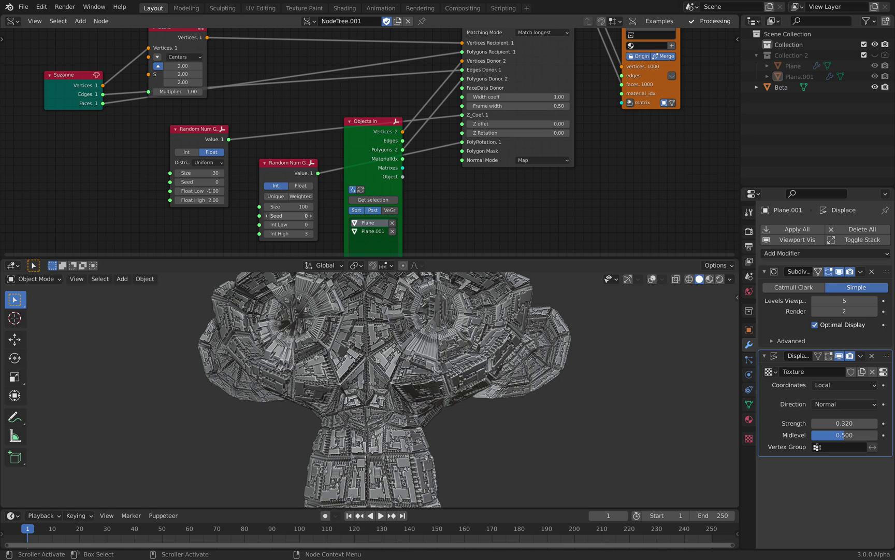
left_click(311, 215)
left_click(311, 216)
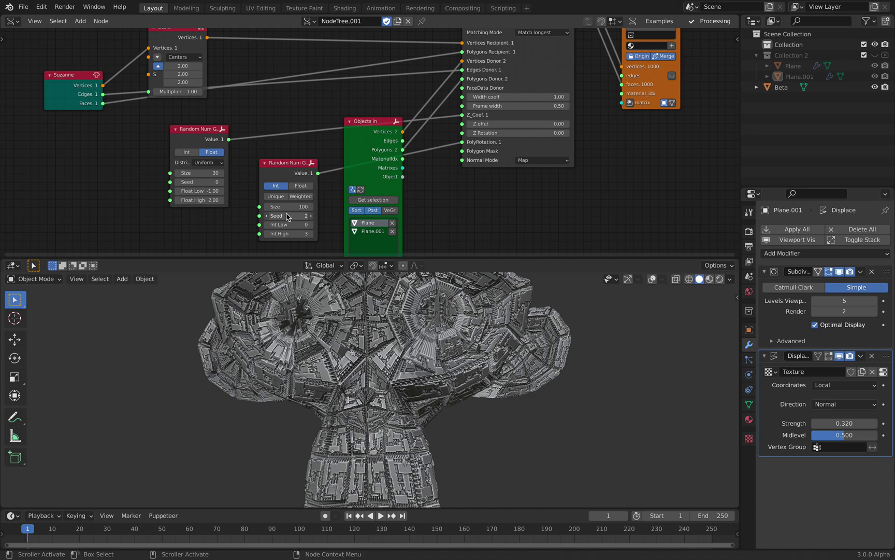
left_click_drag(291, 214, 419, 136)
scroll(450, 115, "down", 2)
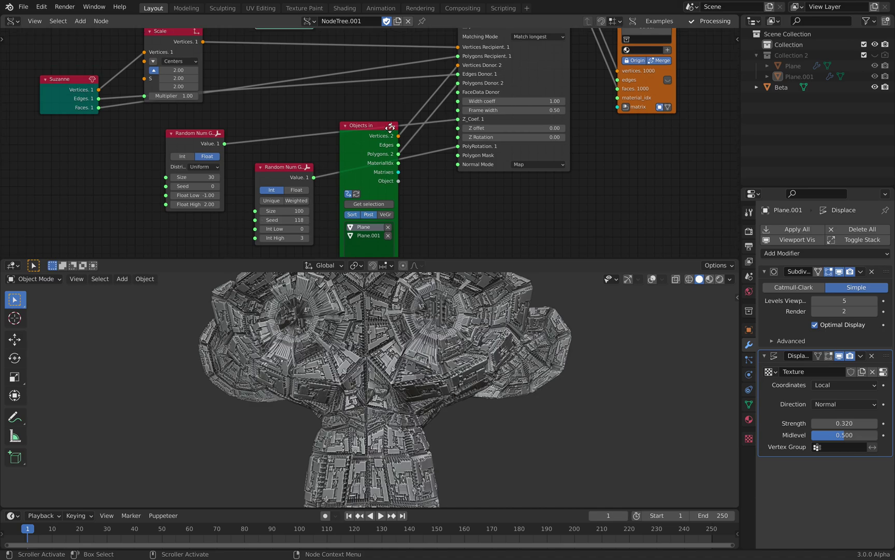
scroll(467, 346, "down", 2)
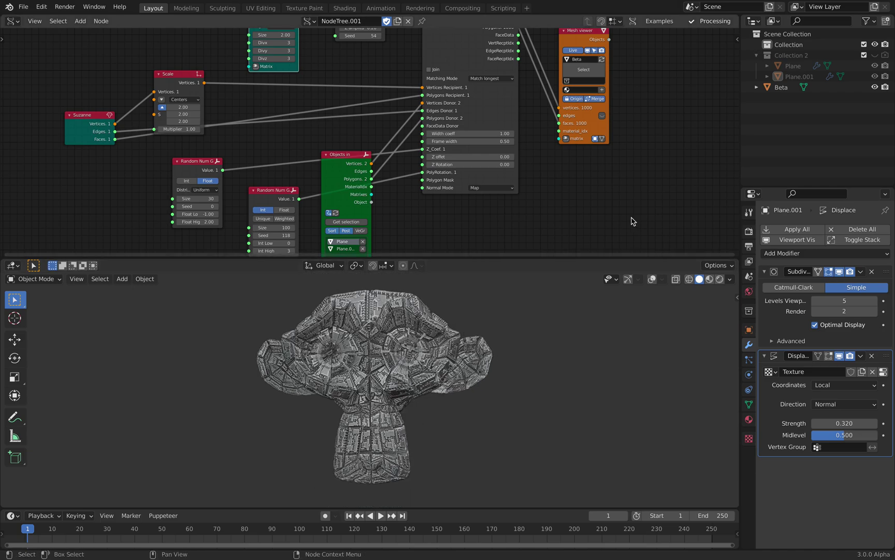
Set the Adaptive Polygons node's frame width to 0.2
middle_click_drag(576, 147, 584, 182)
scroll(495, 158, "up", 2)
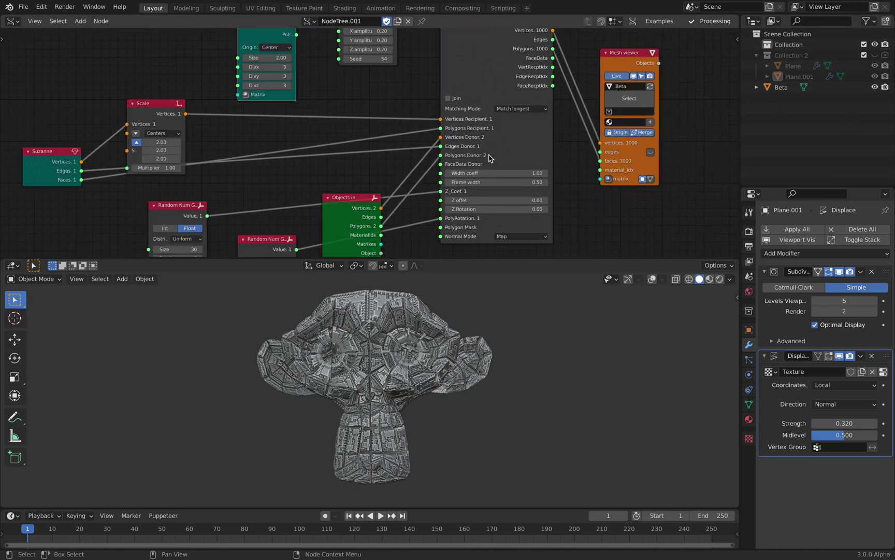
scroll(566, 131, "up", 1)
scroll(392, 142, "up", 4)
middle_click_drag(583, 141, 509, 135)
scroll(364, 166, "down", 2)
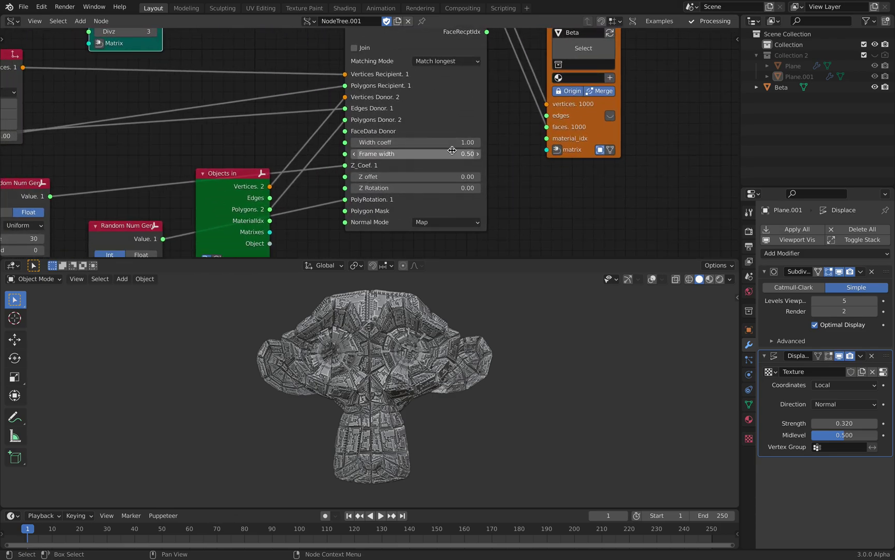
double_click(424, 150)
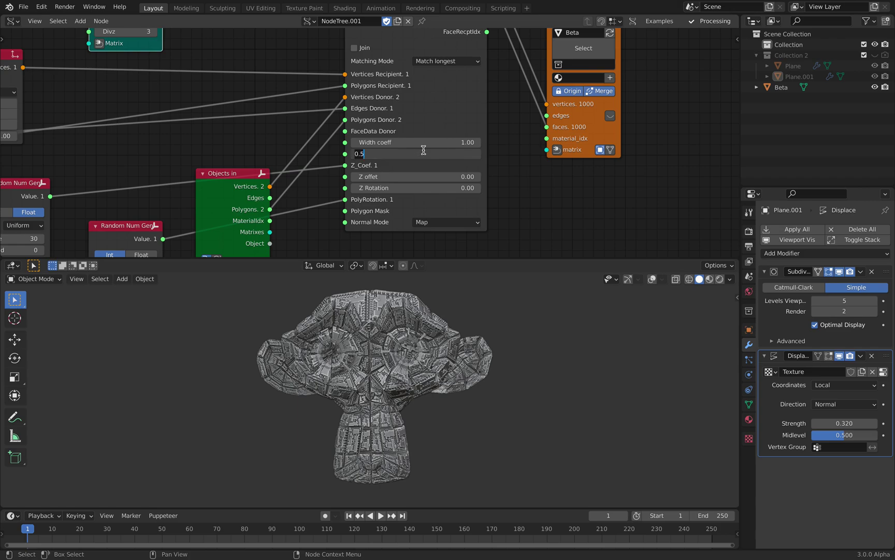
key("BackSpace")
key("BackSpace")
key("BackSpace")
type(".2")
key("Return")
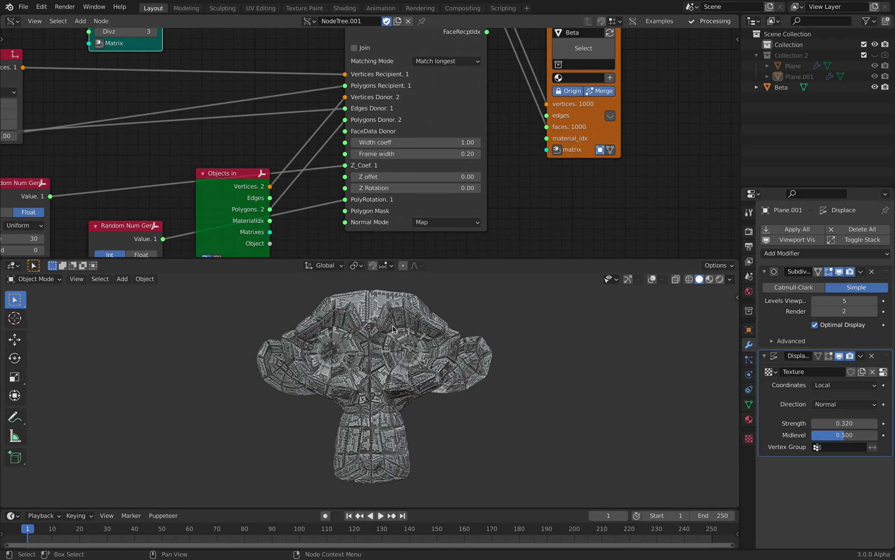
Set Float Low to -3 on the Random Num Gen node feeding Z_Coef, and view the mesh from another angle
middle_click_drag(301, 253, 449, 157)
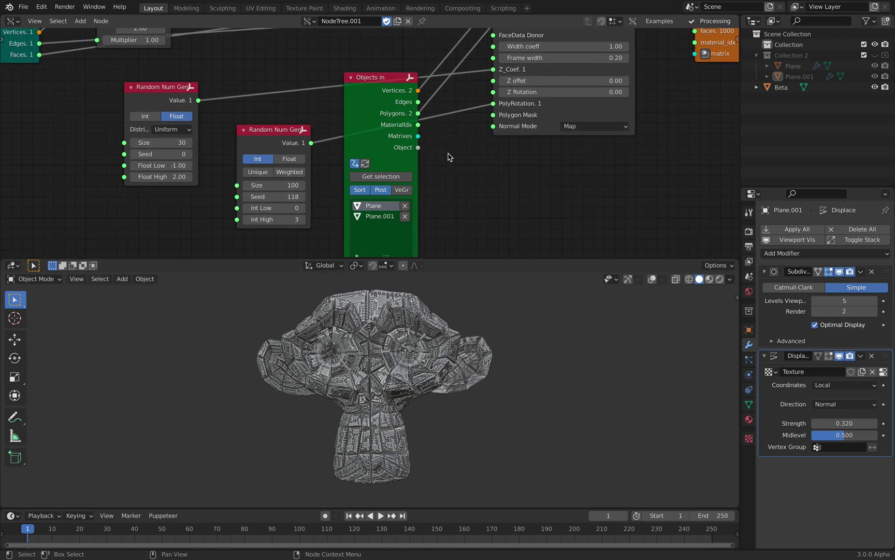
left_click(175, 166)
key("BackSpace")
type("-3")
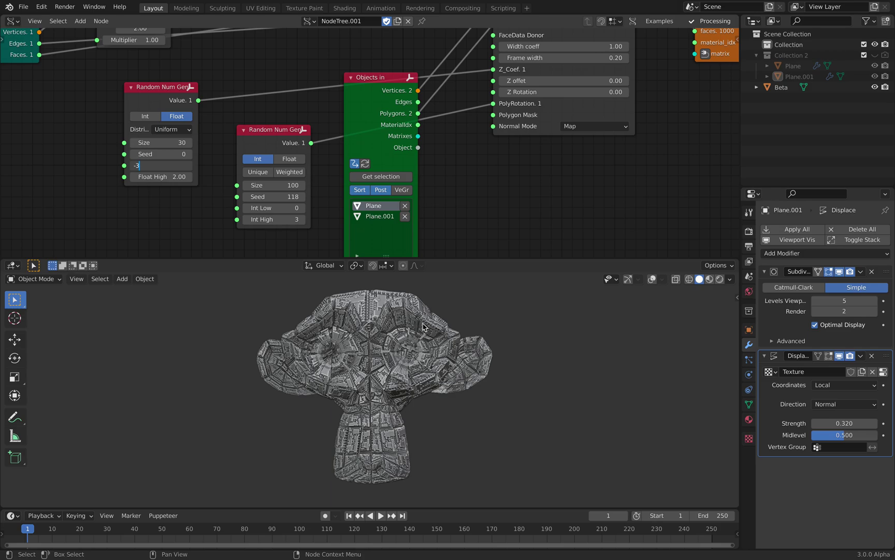
key("Return")
middle_click_drag(424, 340, 322, 338)
middle_click_drag(419, 343, 417, 283)
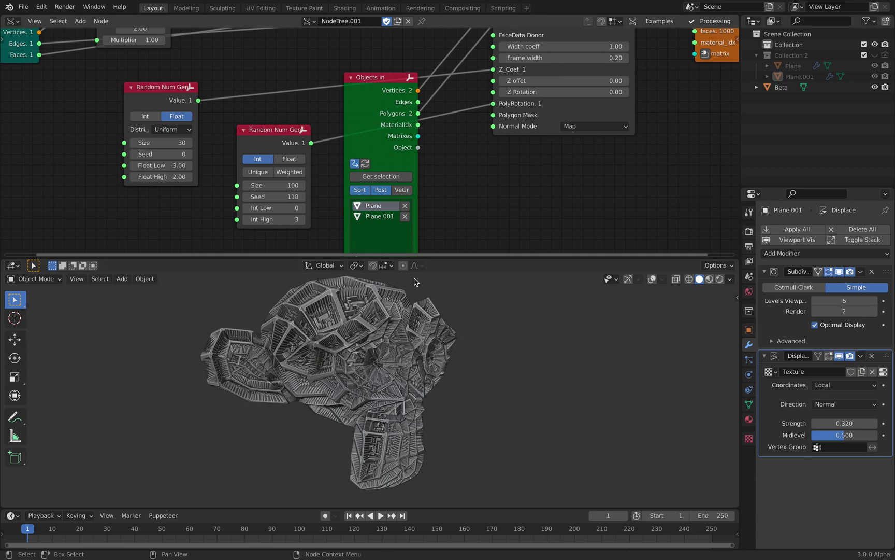
Open the recent file height_baker.blend, discarding the unsaved changes to the current file
scroll(456, 177, "down", 7)
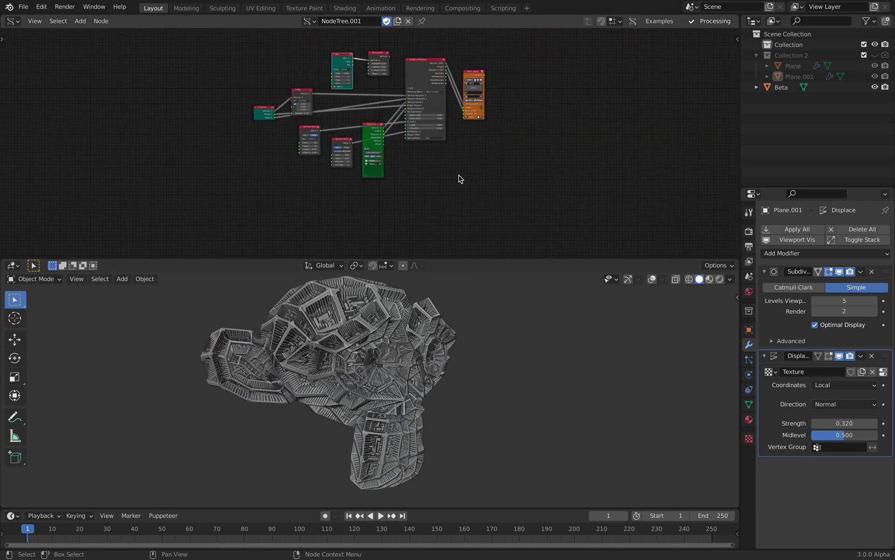
middle_click_drag(456, 164, 437, 186)
scroll(437, 187, "up", 1)
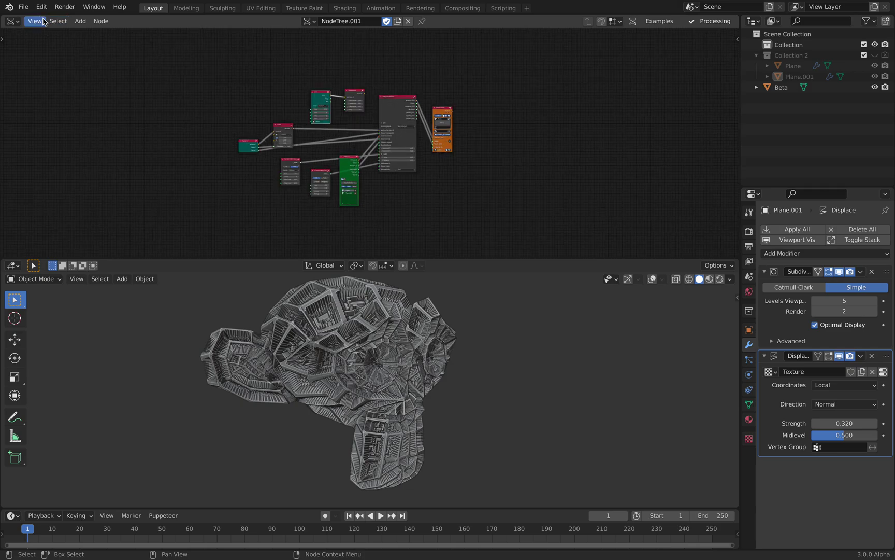
left_click(23, 6)
mouse_move(49, 41)
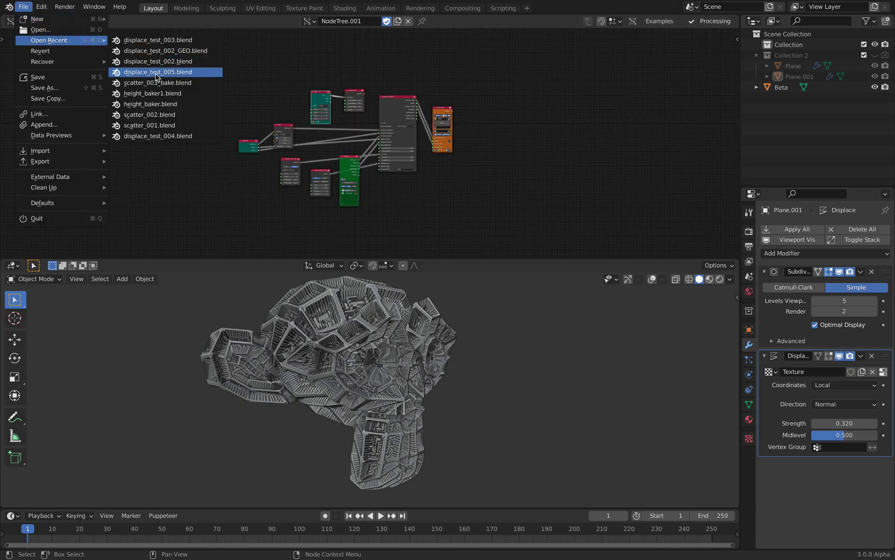
left_click(156, 104)
left_click(398, 299)
Run Height Baker on the selected Cube.013 greeble mesh
middle_click_drag(411, 318, 413, 223)
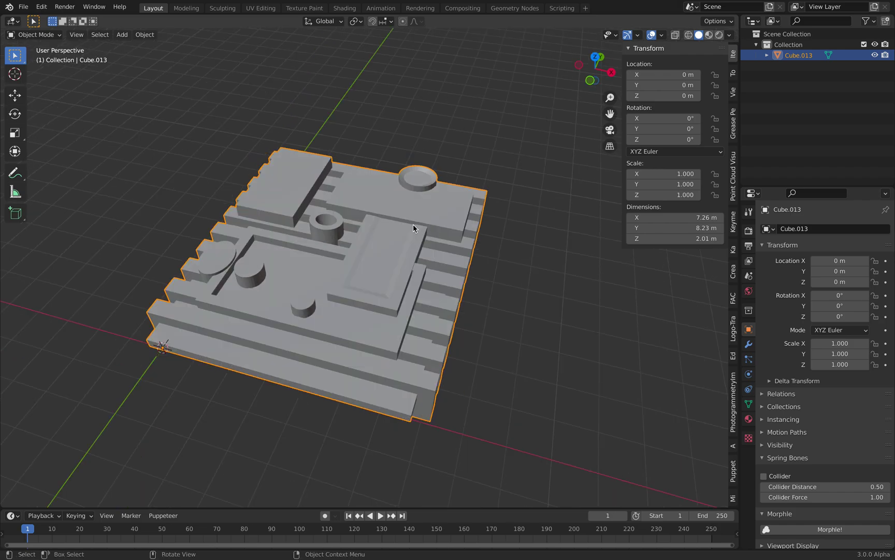
right_click(412, 224)
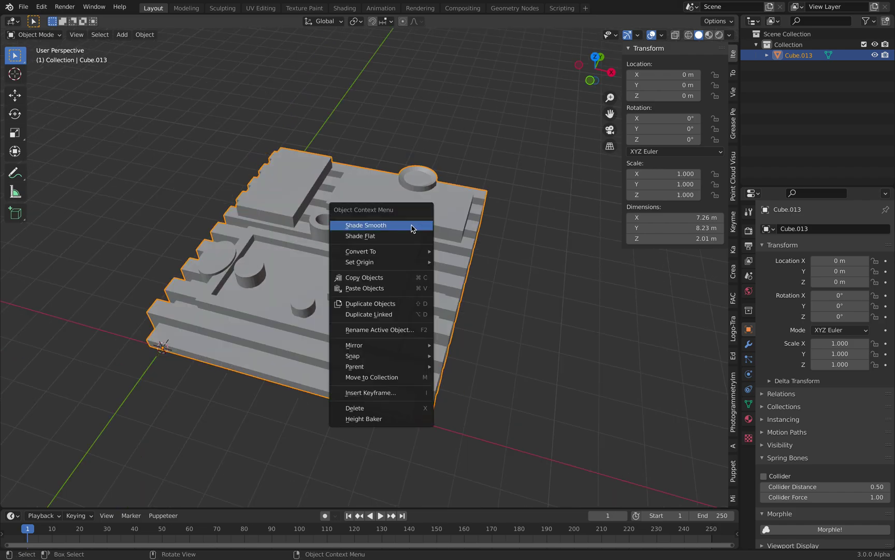
left_click(396, 422)
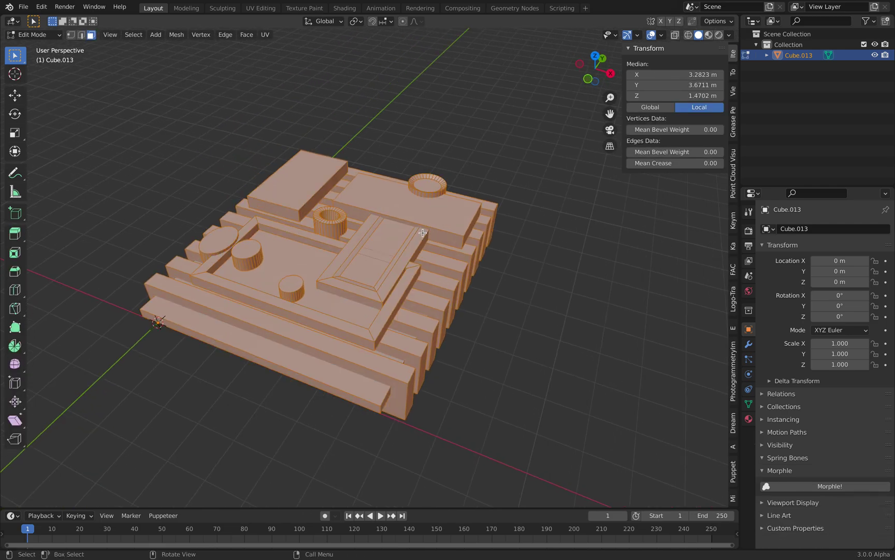
Apply Slow Bevel to all faces of the Cube.013 mesh, increase its offset, and return to Object Mode
key("a")
right_click(450, 222)
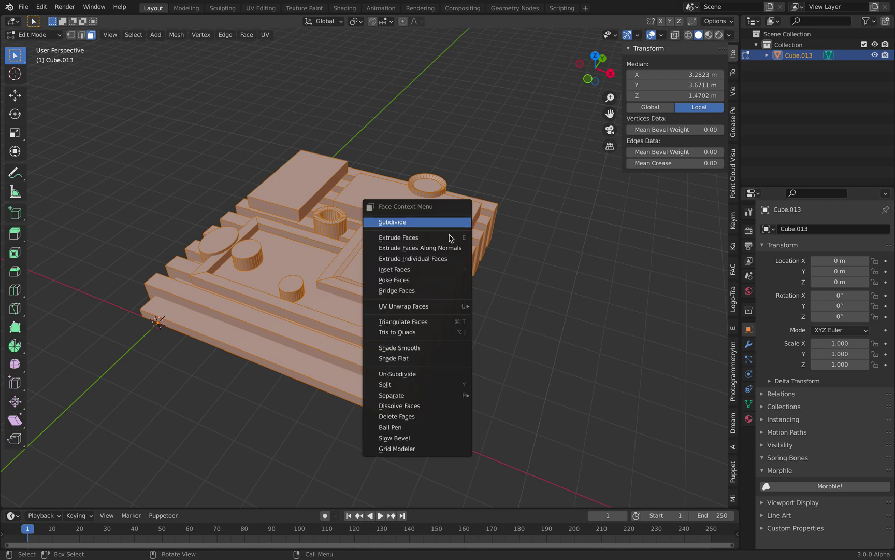
left_click(411, 438)
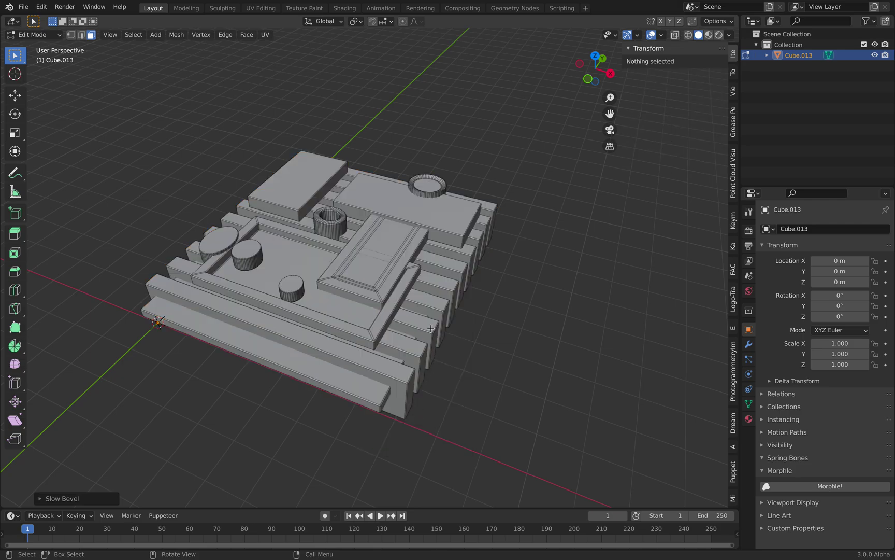
left_click(41, 498)
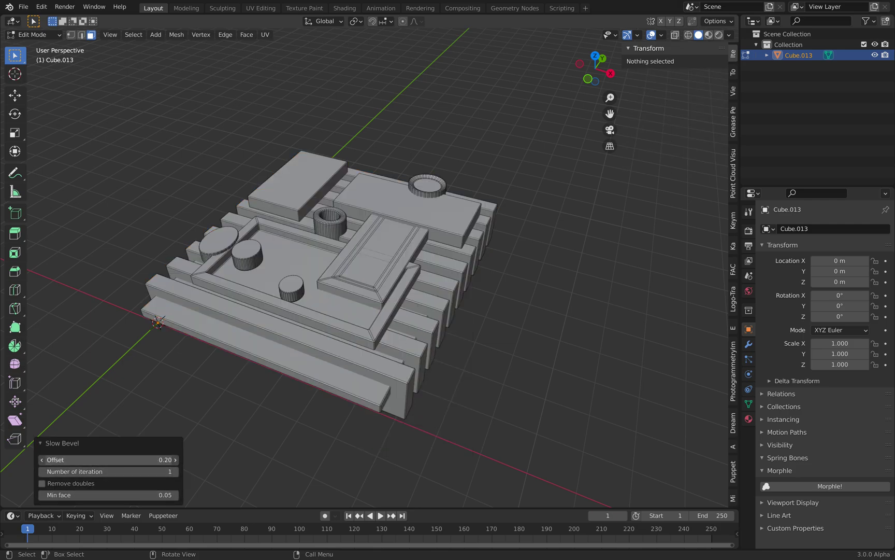
mouse_move(108, 460)
left_mouse_down()
mouse_move(155, 459)
mouse_move(133, 460)
left_mouse_up()
left_click(42, 34)
left_click(46, 47)
middle_click_drag(321, 207, 344, 243)
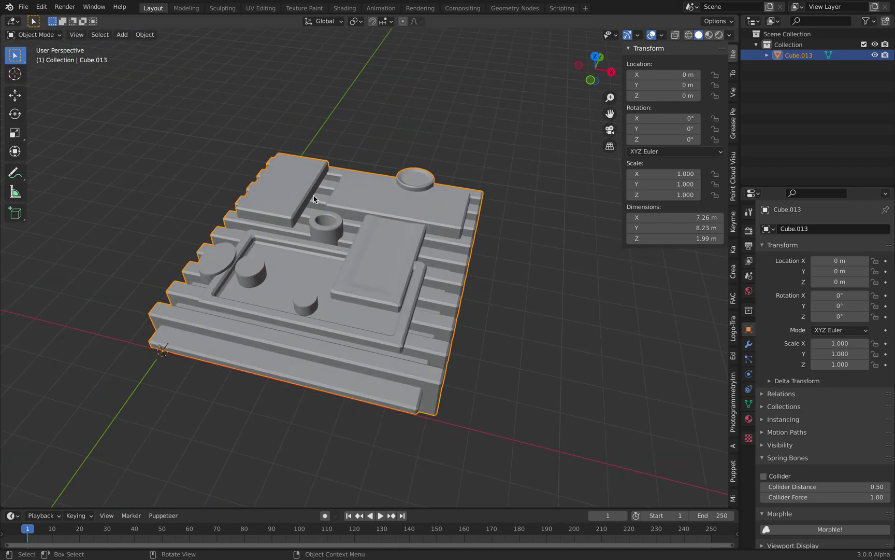
middle_click_drag(309, 198, 361, 200)
middle_click_drag(381, 253, 392, 249)
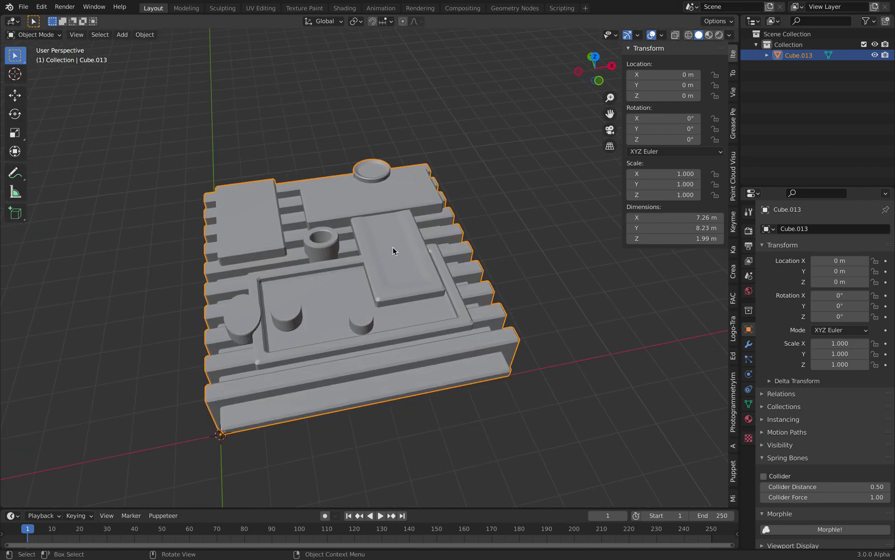
right_click(392, 251)
left_click(380, 442)
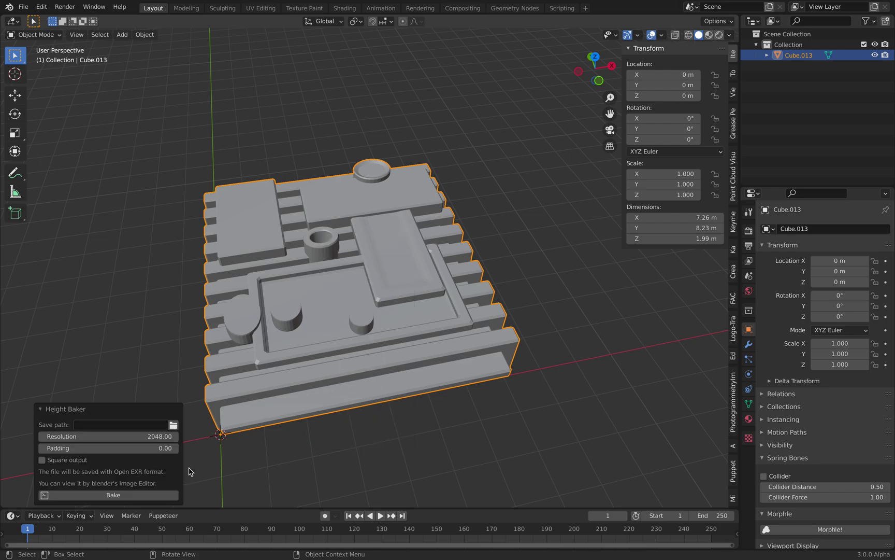
left_click(149, 442)
right_click(298, 373)
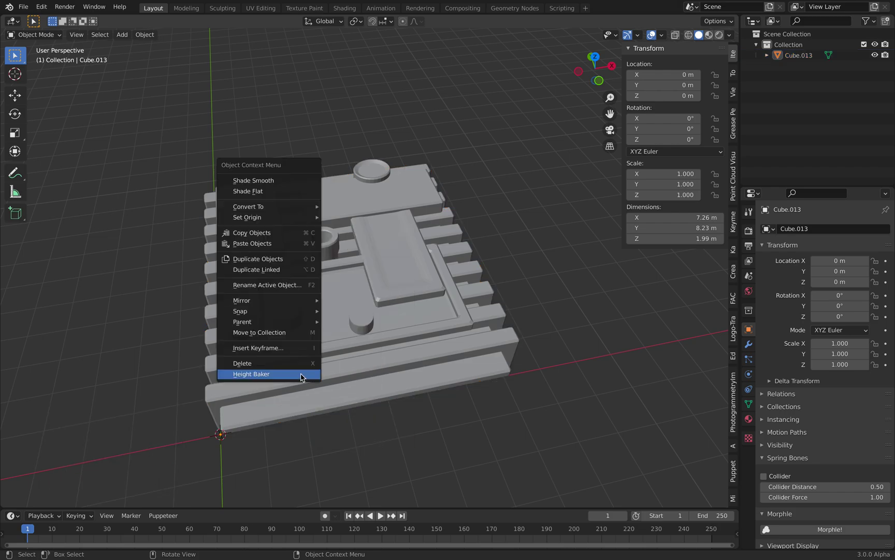
Select the beveled greeble mesh and run Height Baker with the resolution set to 1024
left_click(422, 371)
right_click(426, 373)
left_click(427, 374)
left_click(164, 435)
type("1024")
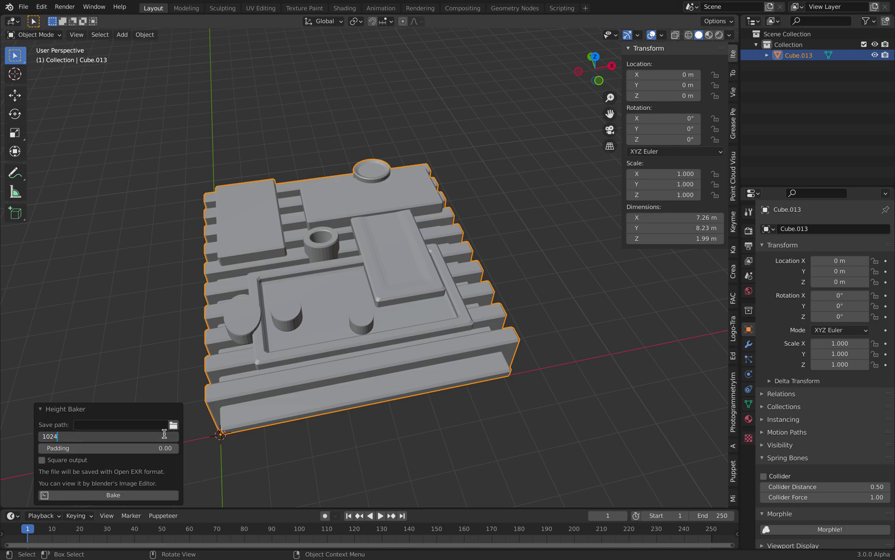
key("Return")
Bake the height map with square output to a file named blah3 in the height_baker_output folder
left_click(173, 425)
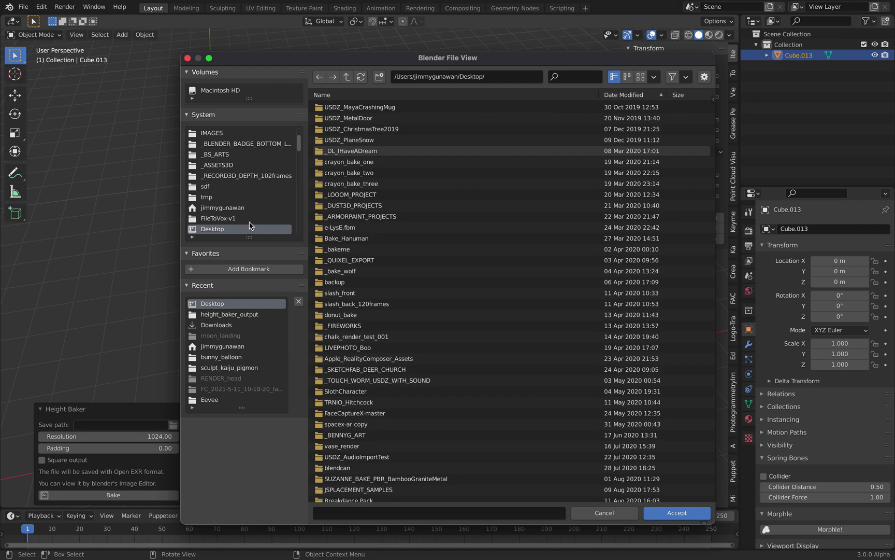
left_click(625, 95)
double_click(416, 108)
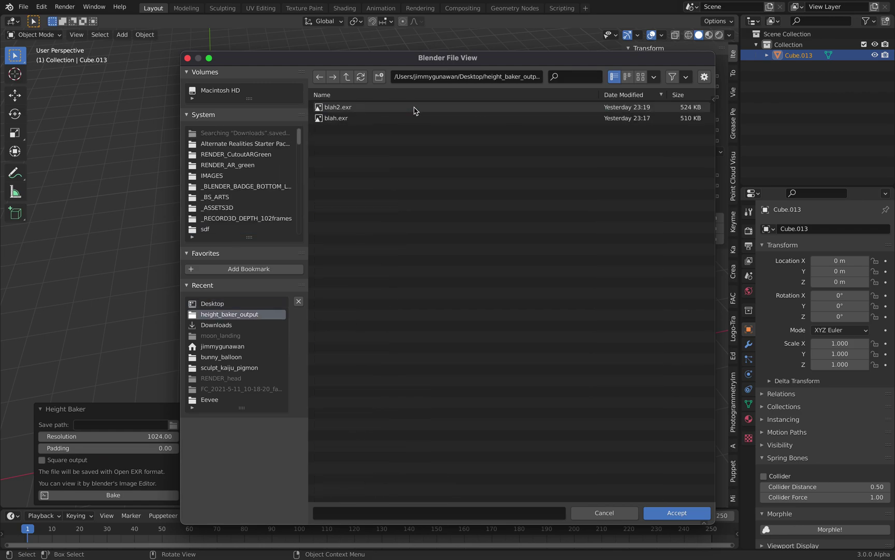
left_click(378, 512)
key("Return")
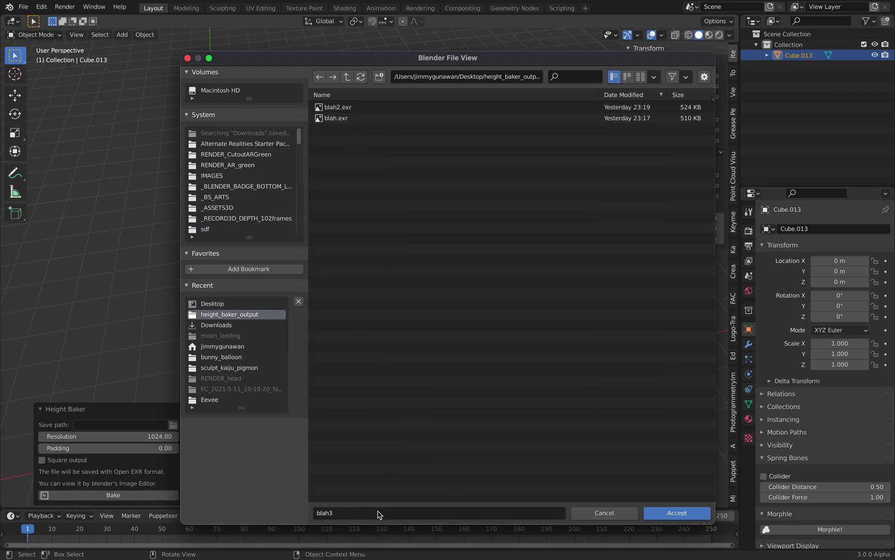
left_click(647, 514)
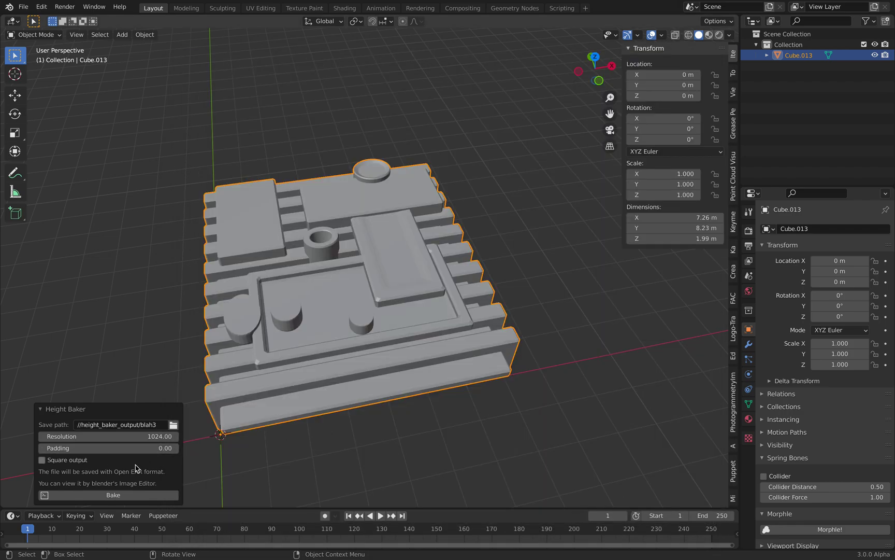
left_click(82, 460)
left_click(109, 495)
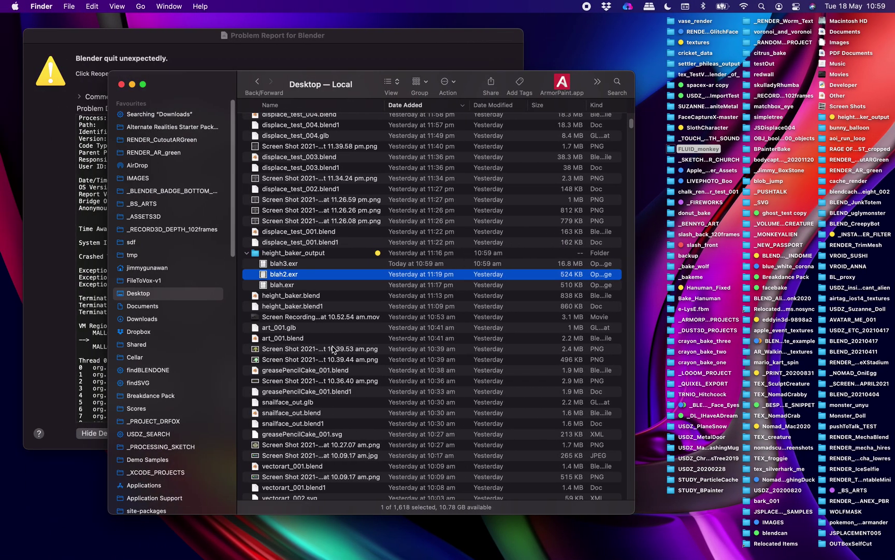
In Finder, dismiss the crash report, preview blah3.exr from the height_baker_output folder, and return to Blender
left_click(77, 46)
left_click(453, 438)
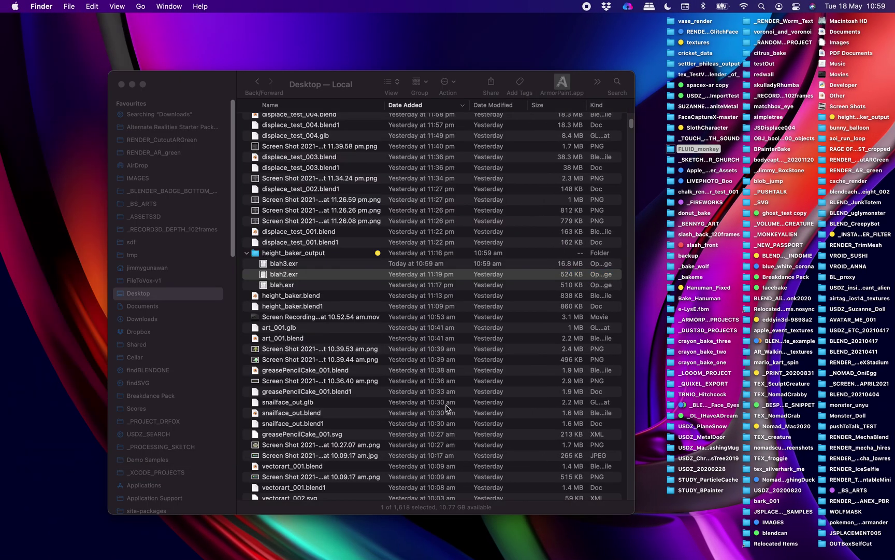
scroll(518, 212, "up", 1)
left_click(300, 273)
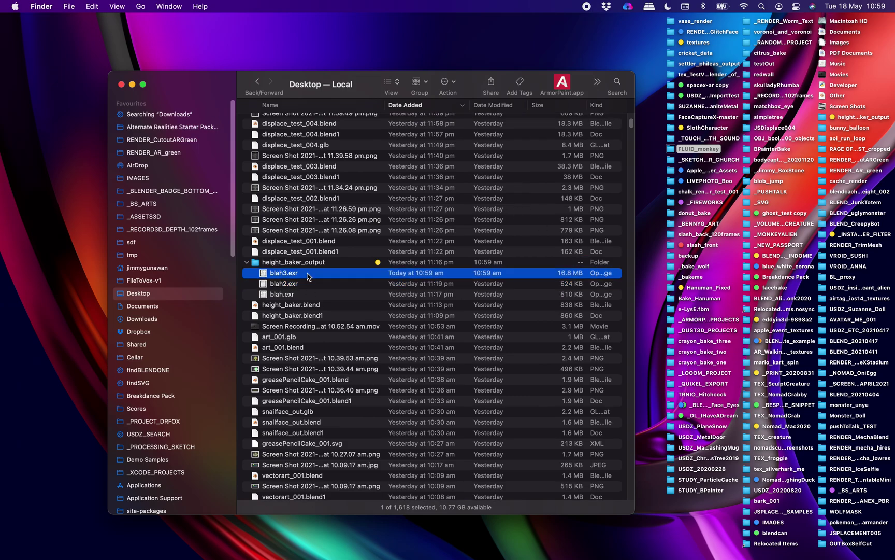
key("space")
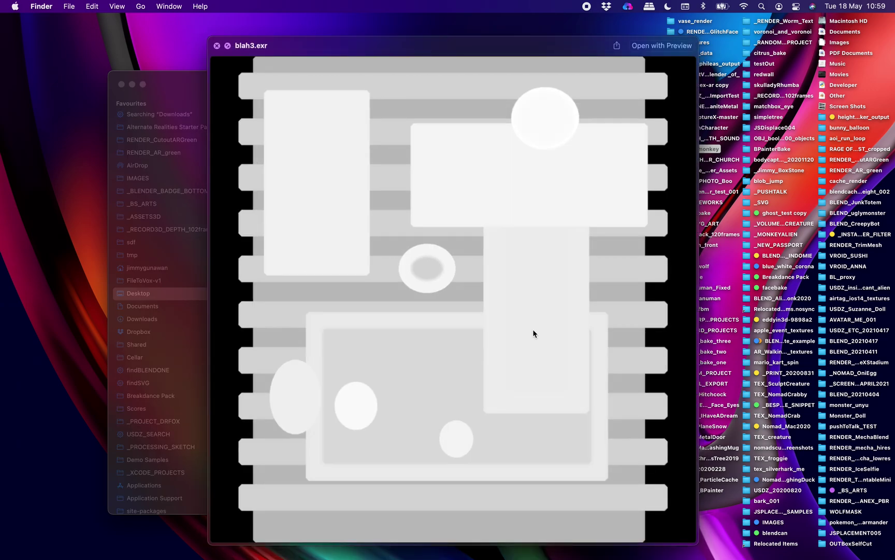
left_click(217, 47)
key("ctrl+Right")
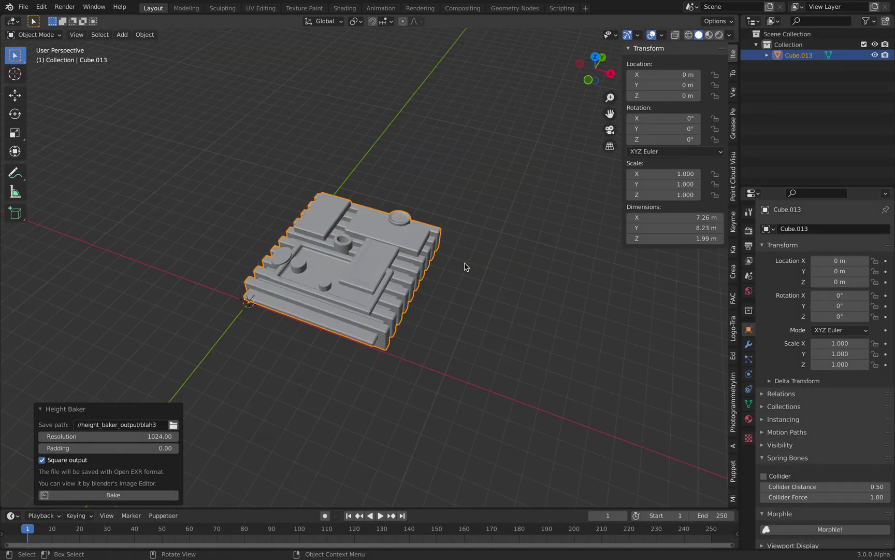
Delete the Cube.013 greeble mesh and add a plane in its place
key("x")
left_click(465, 267)
middle_click_drag(464, 264, 498, 269)
key("shift+a")
mouse_move(434, 264)
left_click(486, 261)
Add a Subdivision Surface modifier to the plane, using Simple subdivision with 6 viewport levels
left_click(749, 345)
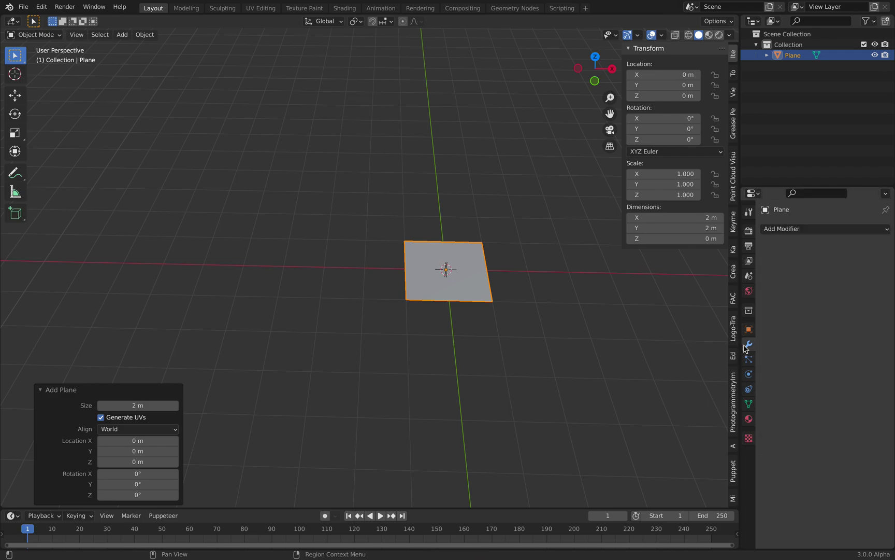
left_click(781, 228)
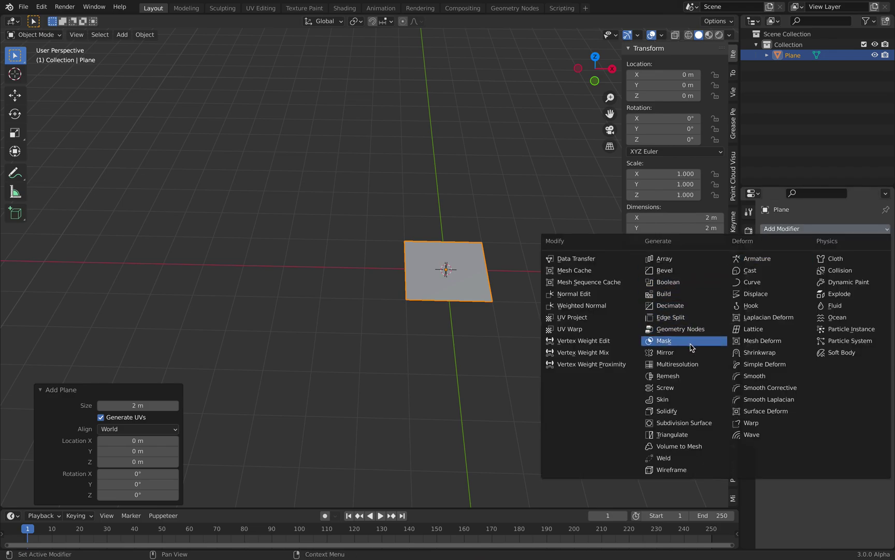
left_click(684, 422)
middle_click_drag(684, 423, 452, 310)
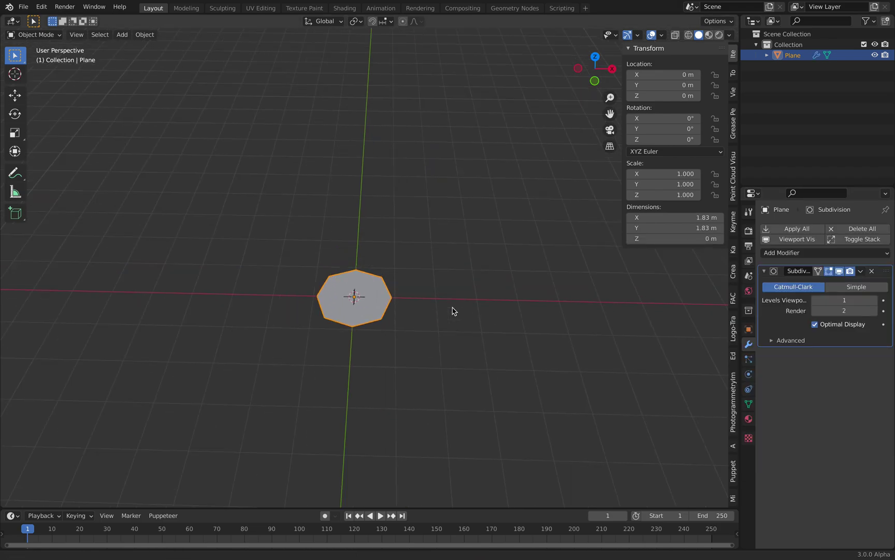
scroll(452, 310, "up", 2)
left_click(856, 286)
left_click(875, 301)
left_click(875, 300)
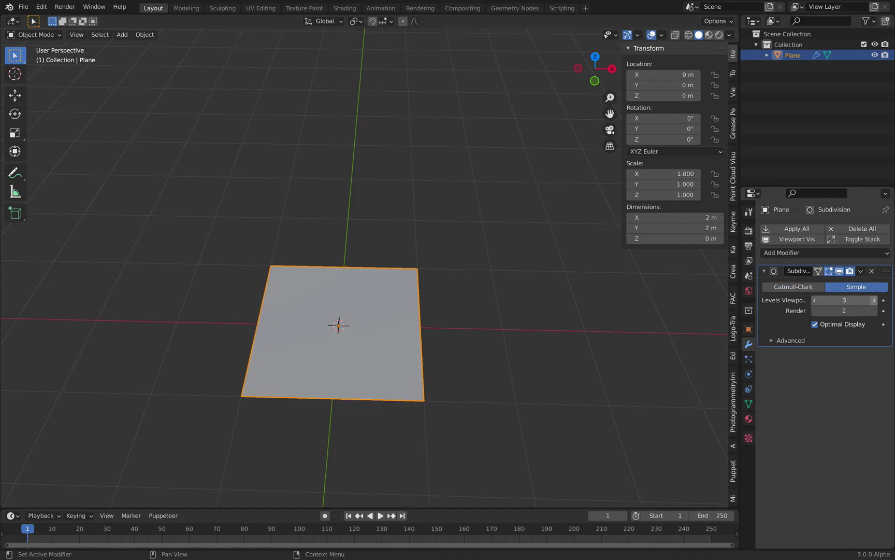
left_click(875, 300)
left_click(876, 301)
left_click(875, 301)
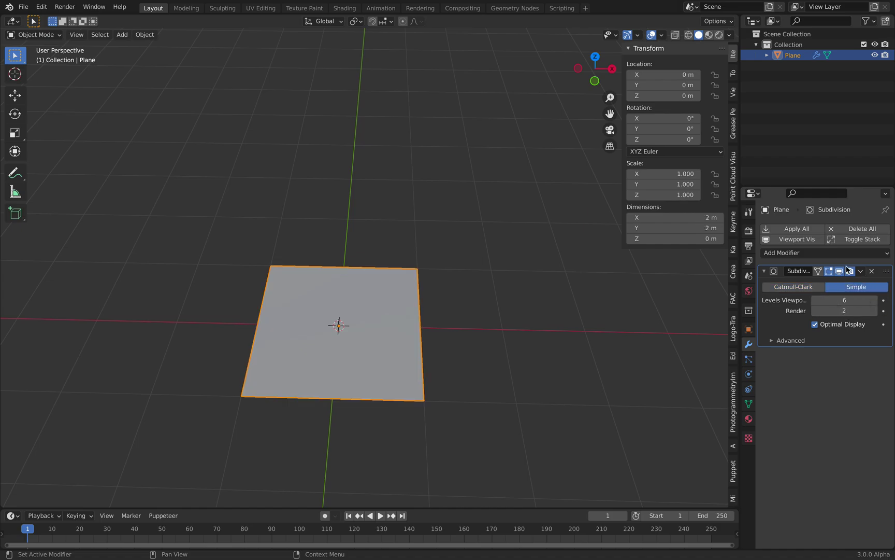
Add a Displace modifier to the plane and create a new texture for it
left_click(809, 252)
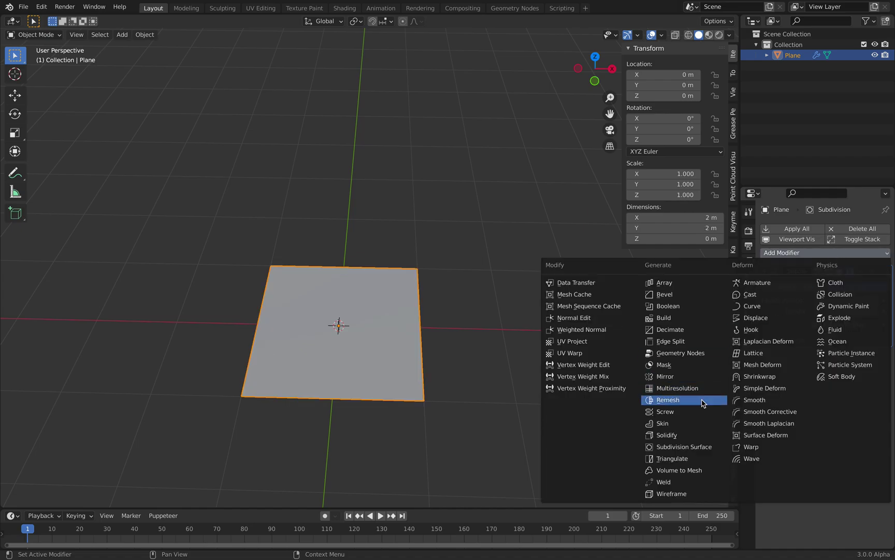
left_click(756, 318)
left_click(835, 372)
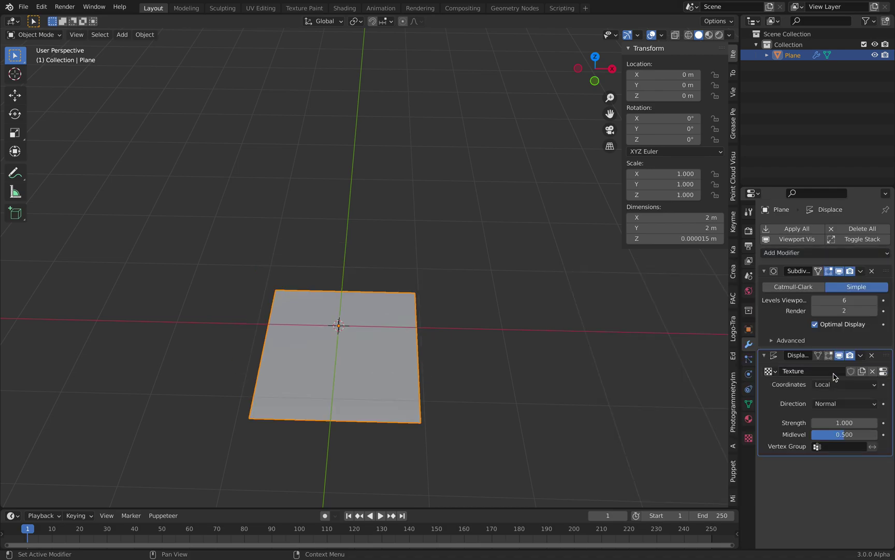
Load blah2.exr from the height_baker_output folder as the image of the displacement texture
left_click(883, 372)
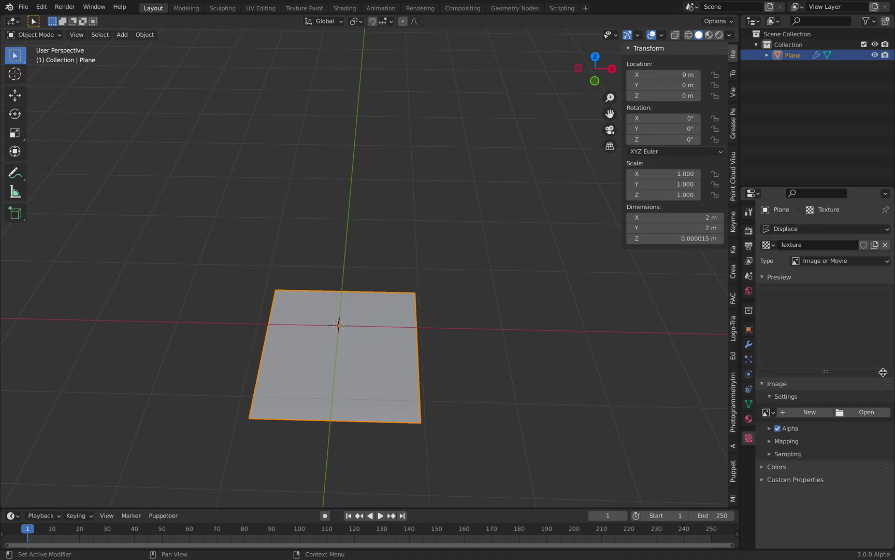
left_click(858, 417)
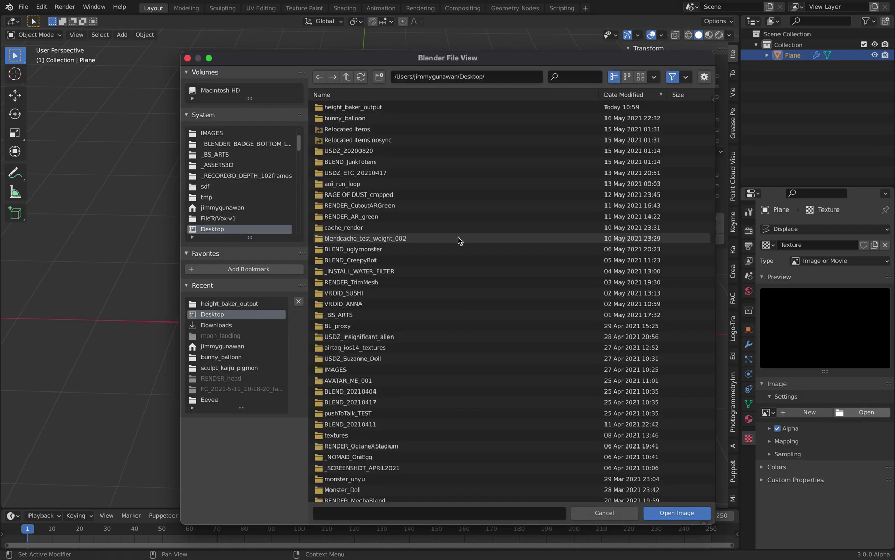
double_click(404, 107)
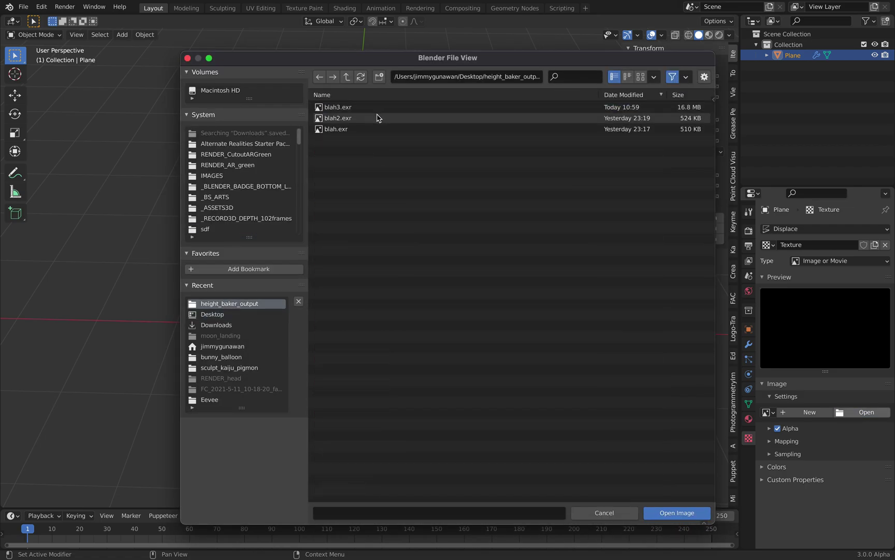
double_click(374, 118)
middle_click_drag(448, 258, 459, 262)
Set the Displace modifier's strength to 0.4 and frame the plane in the view
left_click(748, 345)
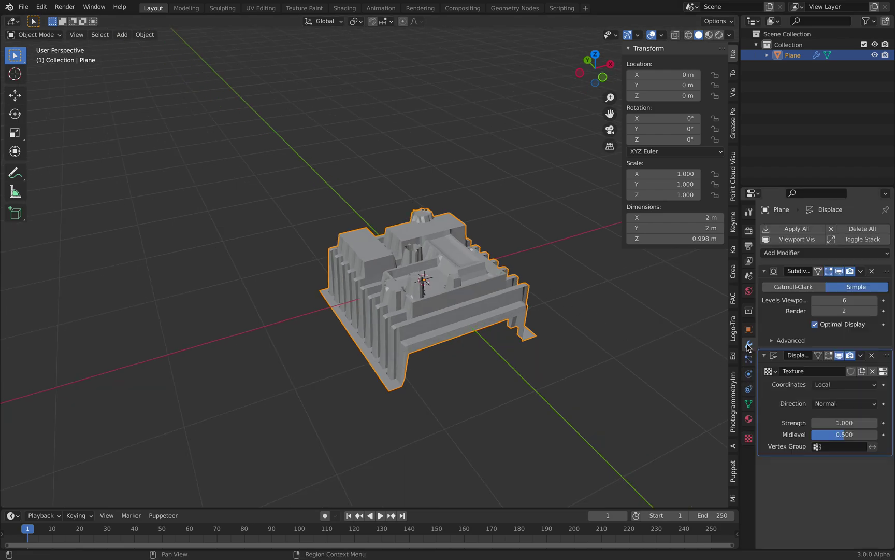
left_click_drag(848, 422, 819, 423)
middle_click_drag(578, 358, 403, 362)
key("KP_Decimal")
Try a viewport level of 8 in the plane's Subdivision modifier
left_click(864, 302)
type("8")
key("Return")
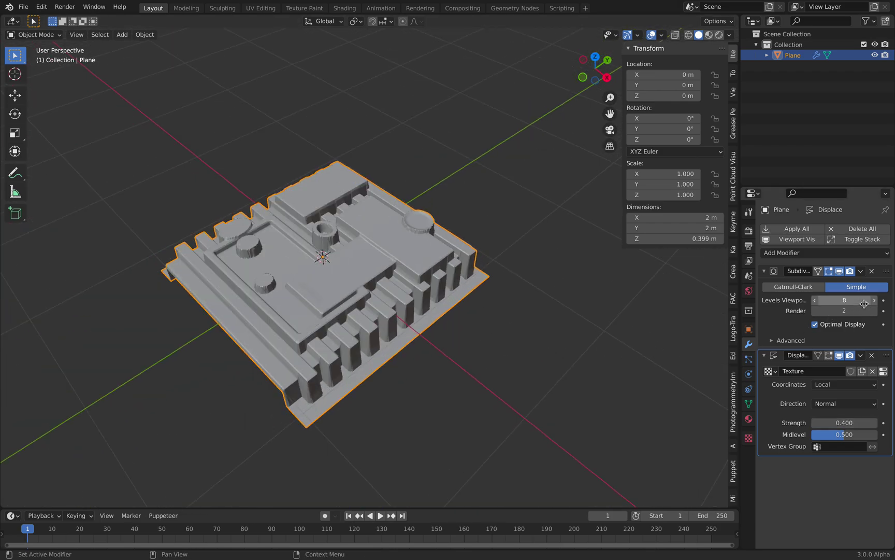
key("Escape")
Add a torus at the origin around the greeble plane and scale it up to about 6.19
middle_click_drag(321, 243, 440, 244)
scroll(373, 231, "down", 3)
scroll(440, 244, "up", 5)
key("shift+a")
mouse_move(424, 206)
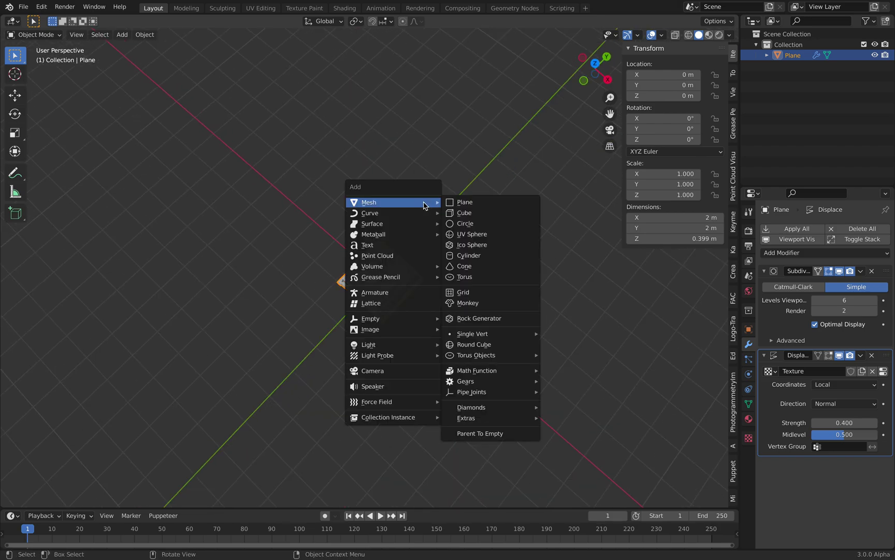
left_click(459, 276)
middle_click_drag(458, 276, 442, 259)
key("s")
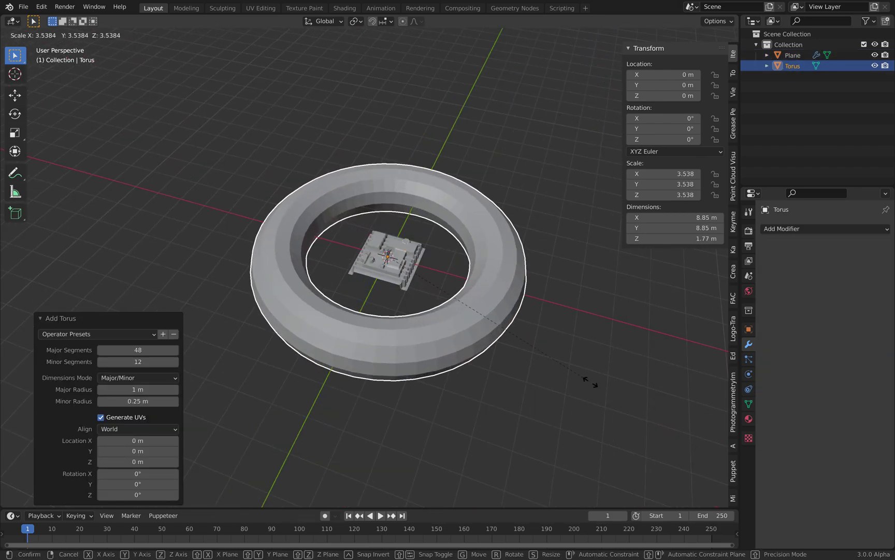
left_click(593, 382)
key("s")
left_click(643, 415)
middle_click_drag(552, 335, 473, 308, "shift")
scroll(472, 308, "down", 2)
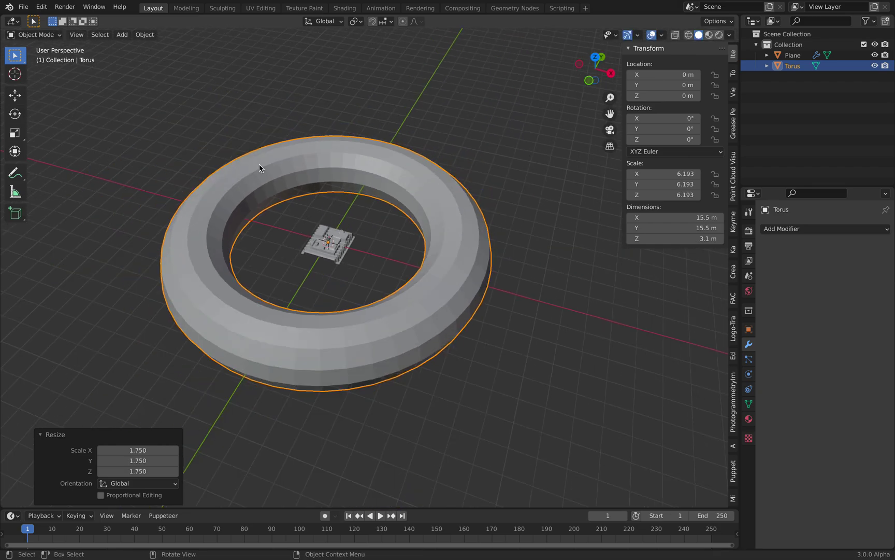
Append the Geometry Nodes node tree from displace_test_002_GEO.blend on the Desktop
left_click(23, 6)
left_click(78, 125)
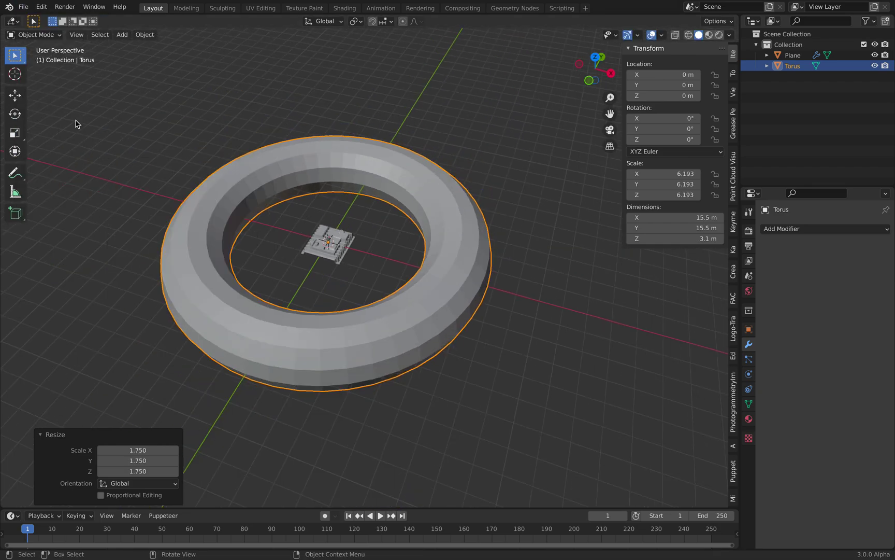
left_click(492, 97)
left_click_drag(587, 122, 600, 505)
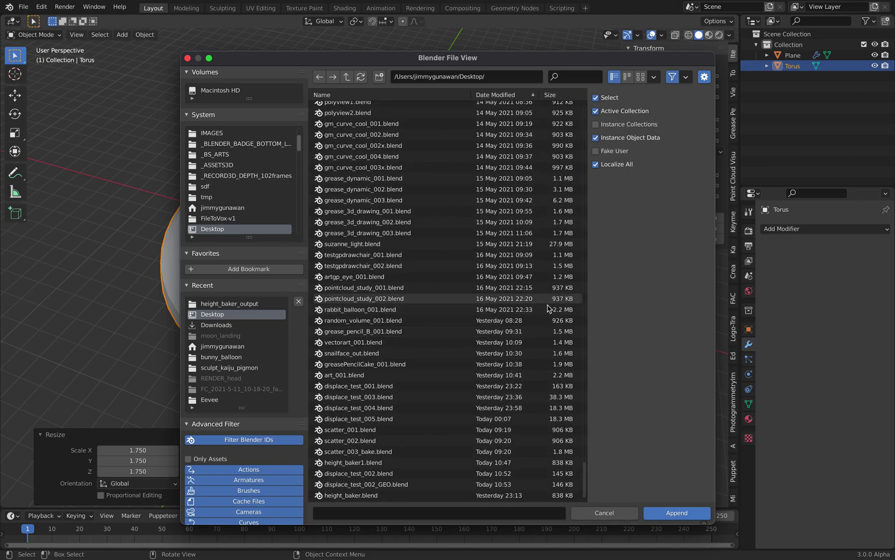
double_click(397, 484)
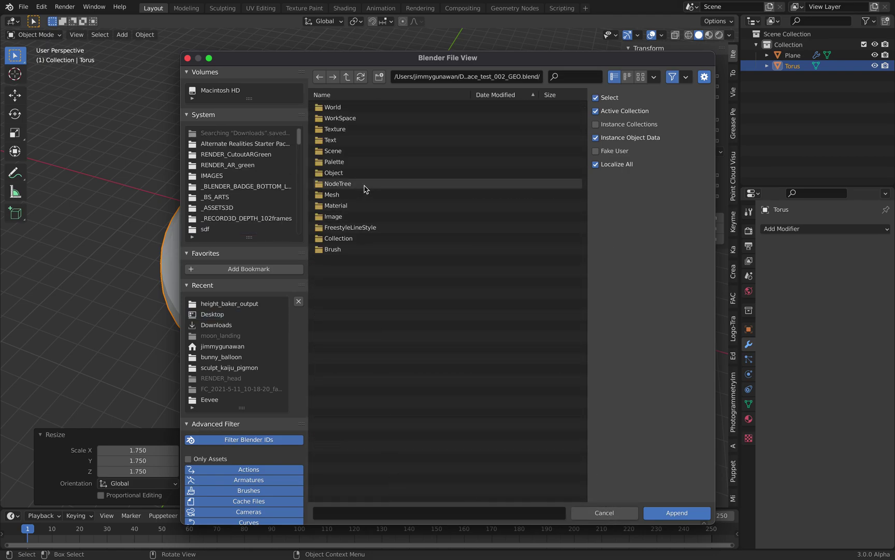
double_click(360, 184)
double_click(374, 118)
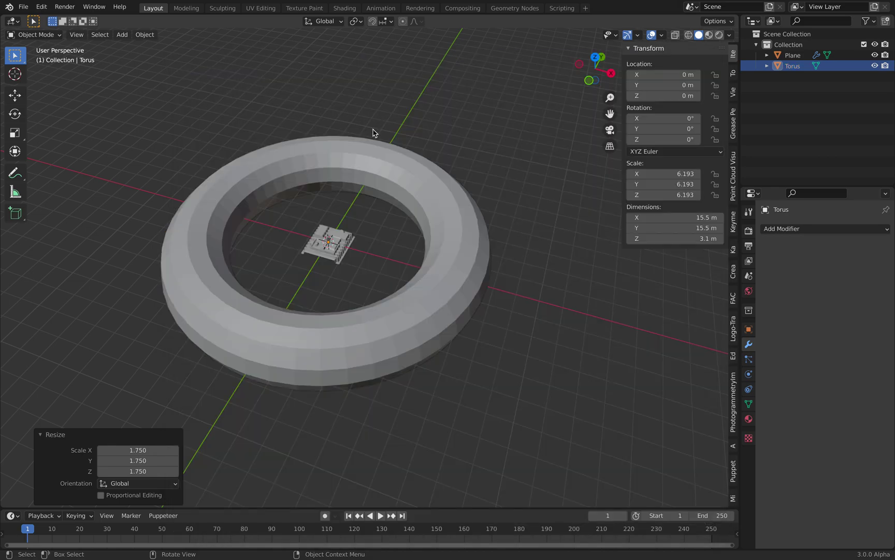
Add a Geometry Nodes modifier to the torus and assign the appended Geometry Nodes node group to it
left_click(447, 179)
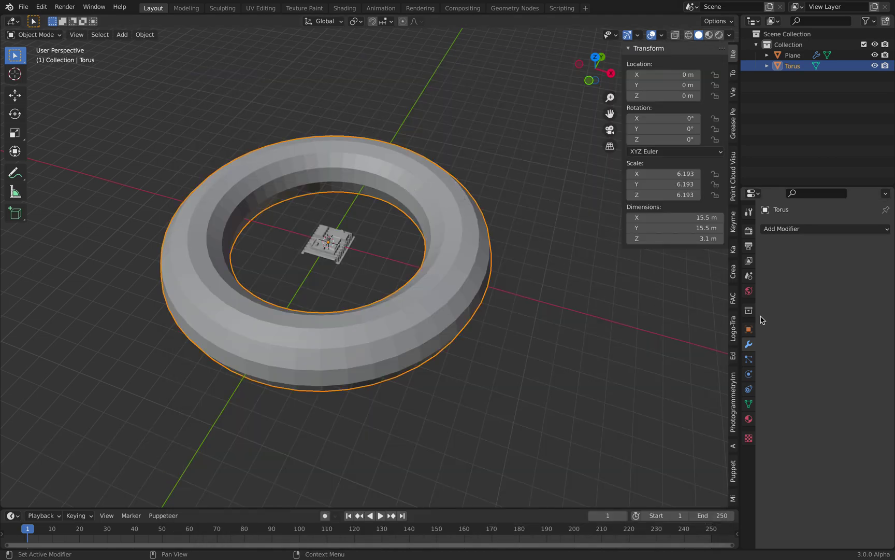
left_click(796, 230)
left_click(680, 329)
left_click(770, 287)
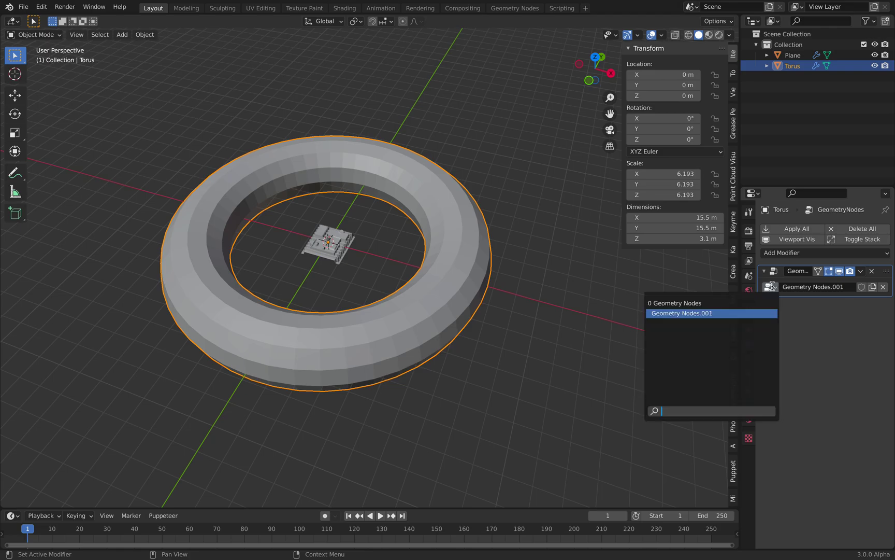
left_click(737, 305)
middle_click_drag(476, 262, 540, 209)
scroll(462, 254, "down", 10)
scroll(463, 258, "down", 3)
key("alt+a")
scroll(540, 209, "up", 3)
middle_click_drag(534, 250, 485, 285, "shift")
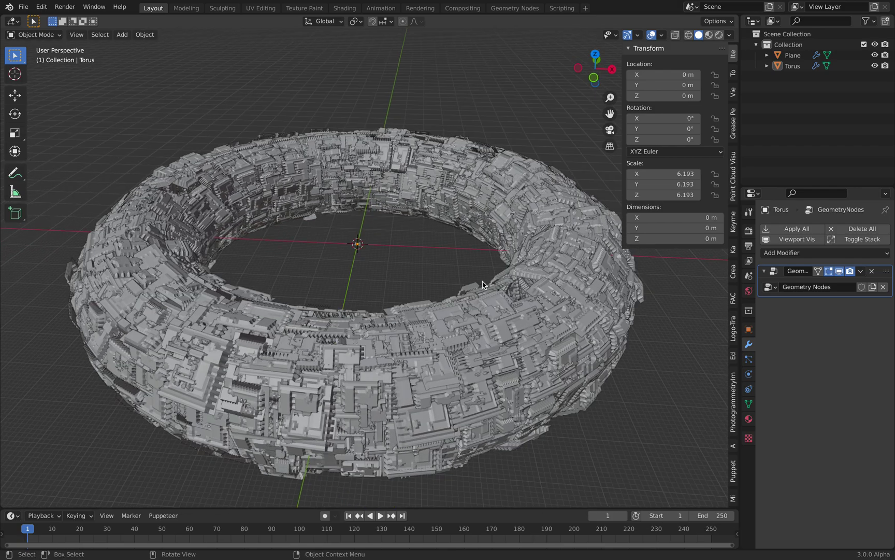
Split the 3D viewport horizontally and show the torus's node tree in a Geometry Node Editor in the upper area
left_click_drag(736, 18, 735, 223)
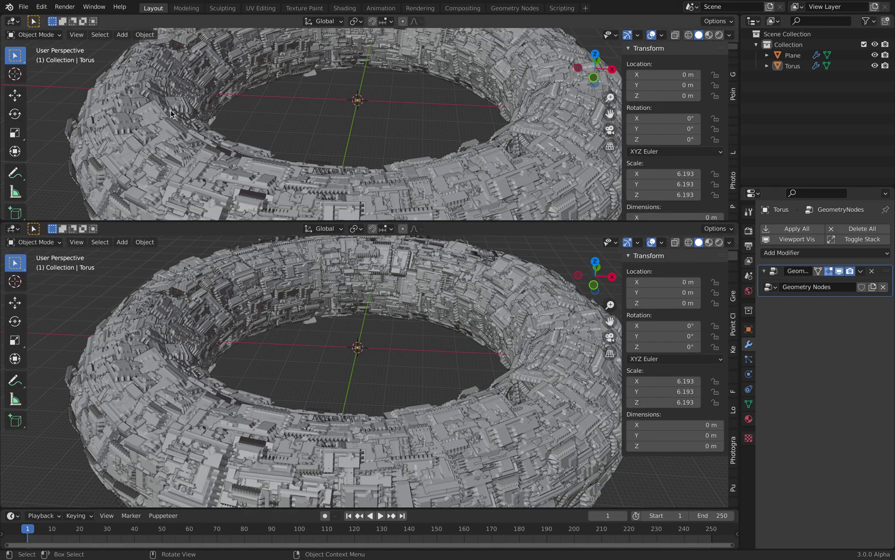
left_click(13, 22)
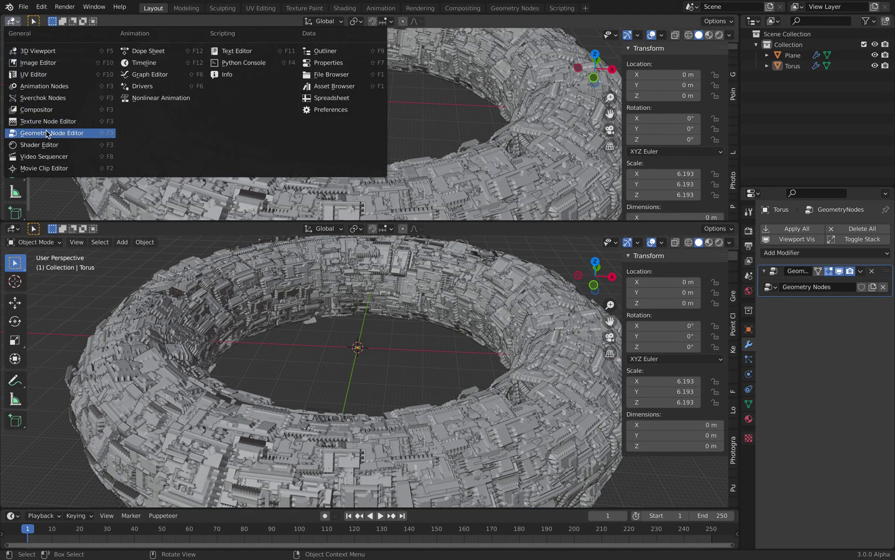
left_click(99, 86)
left_click(13, 22)
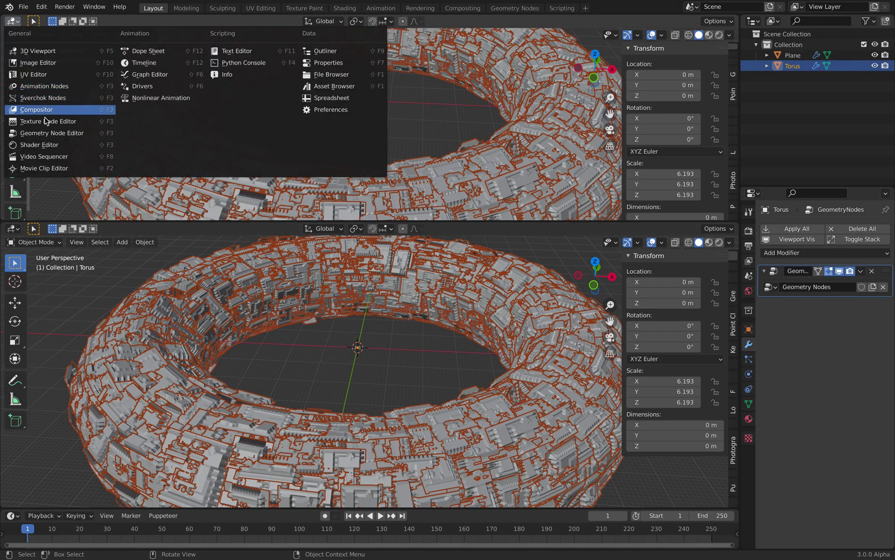
left_click(41, 134)
scroll(295, 149, "up", 6)
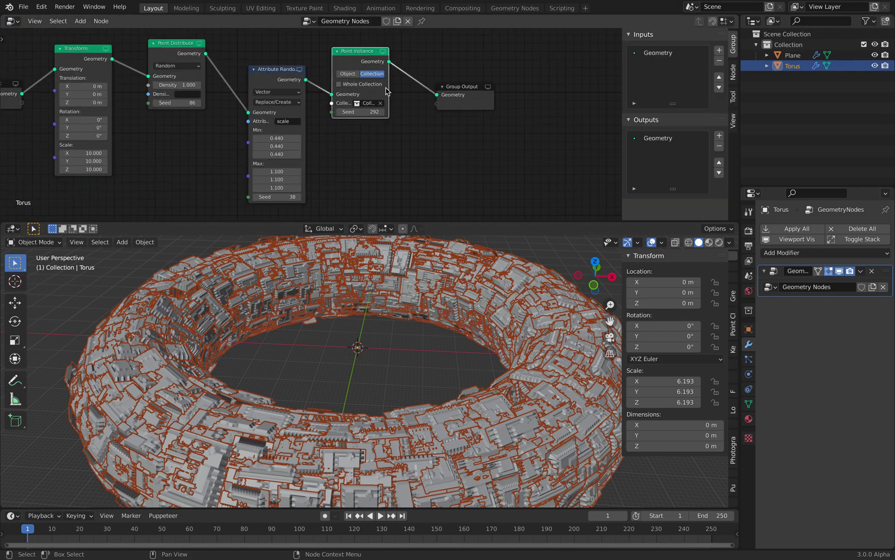
Set the Point Instance node's seed to 348, then switch the node to instance the Plane object instead of a collection
left_click_drag(390, 117, 358, 303)
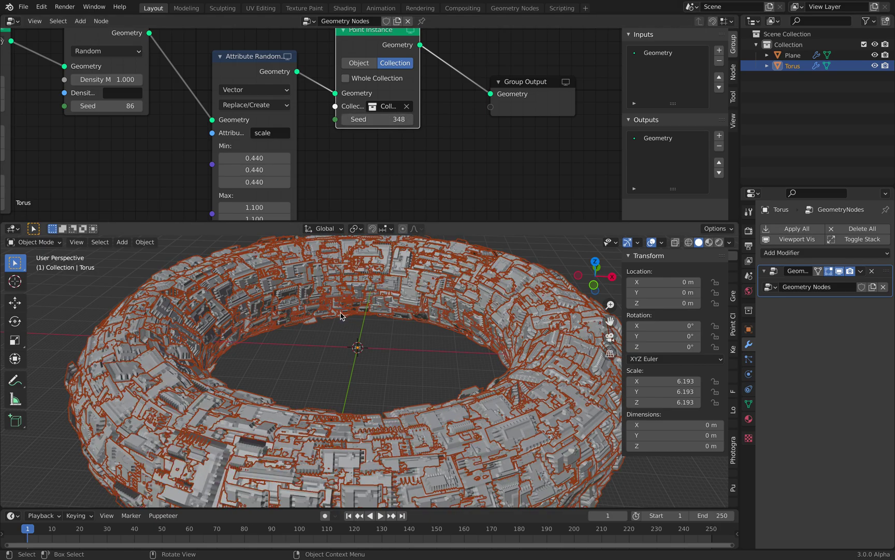
left_click(363, 63)
left_click(389, 92)
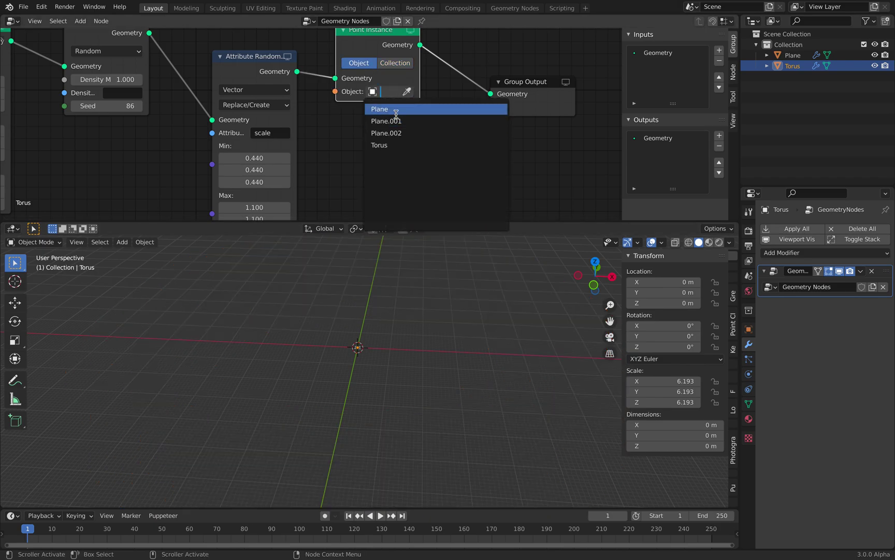
left_click(386, 110)
middle_click_drag(399, 332, 418, 337)
left_click(380, 357)
scroll(405, 360, "up", 10)
scroll(406, 364, "down", 10)
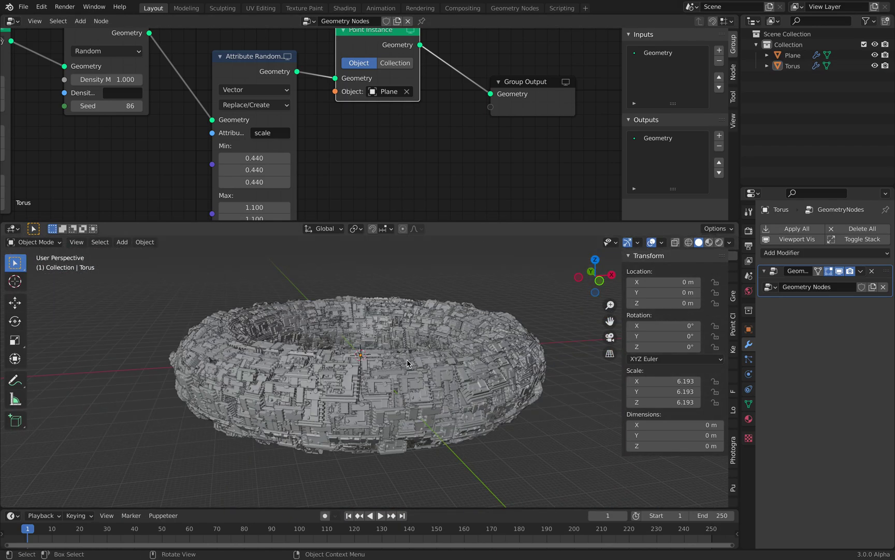
Shrink the node editor area to enlarge the 3D viewport, hide the viewport's sidebar and frame the whole torus
middle_click_drag(408, 369, 426, 394)
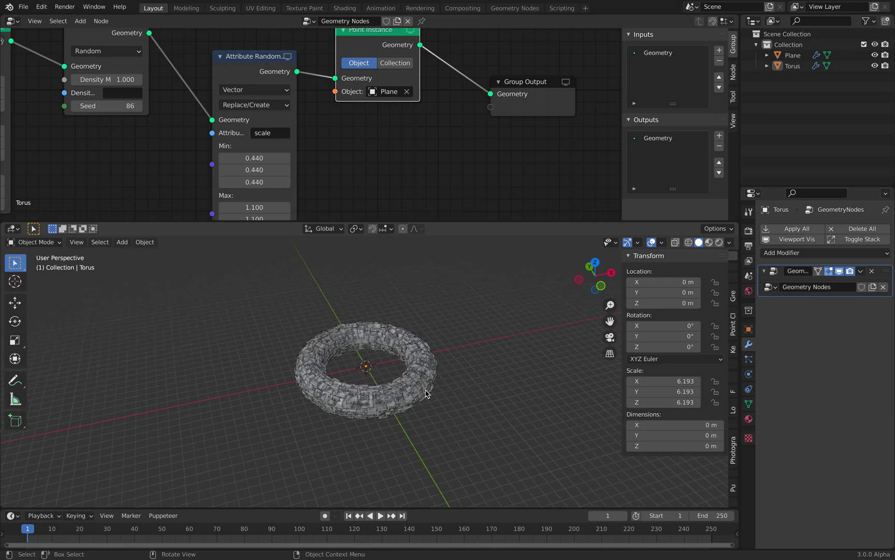
scroll(335, 347, "up", 3)
middle_click_drag(337, 347, 342, 350)
left_click_drag(430, 221, 429, 121)
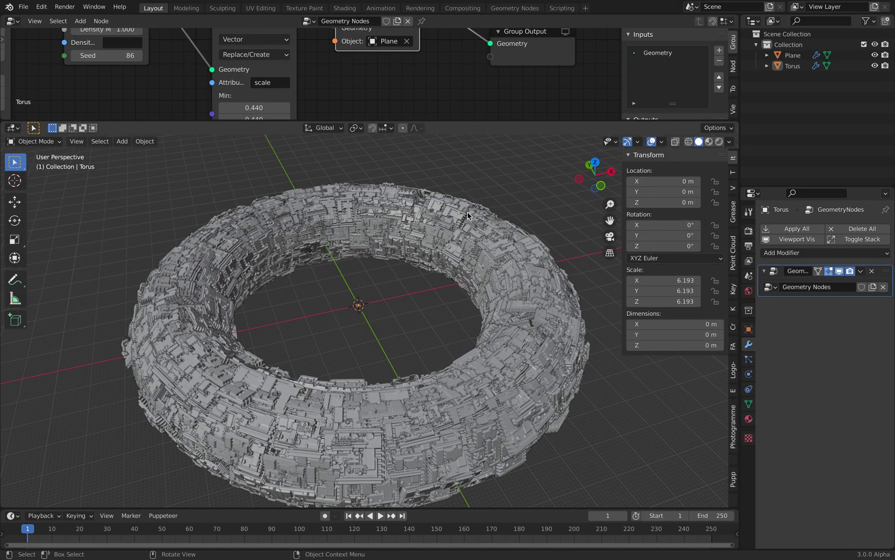
middle_click_drag(459, 213, 462, 185, "shift")
middle_click_drag(462, 185, 461, 193)
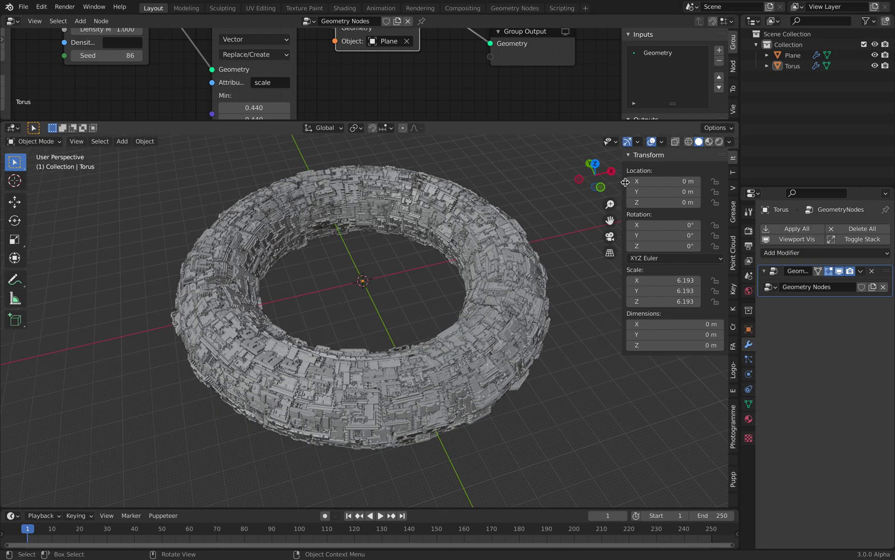
left_click_drag(624, 182, 714, 180)
left_click_drag(605, 120, 570, 59)
middle_click_drag(540, 120, 581, 167)
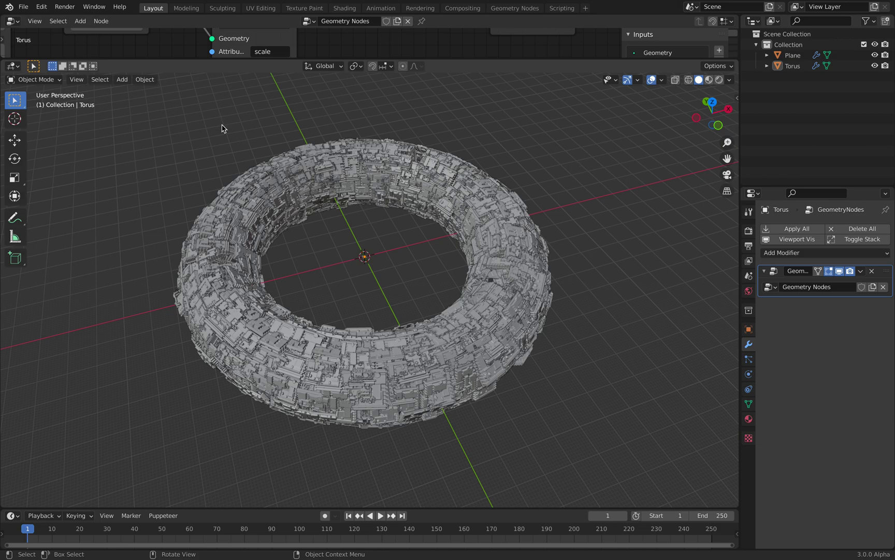
Add a camera and align it to the current view of the greebled torus
key("shift+a")
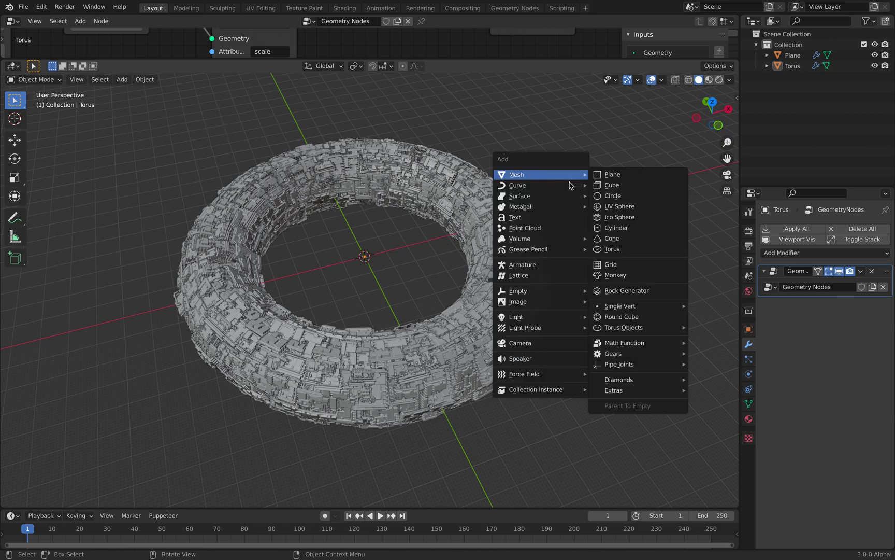
left_click(569, 344)
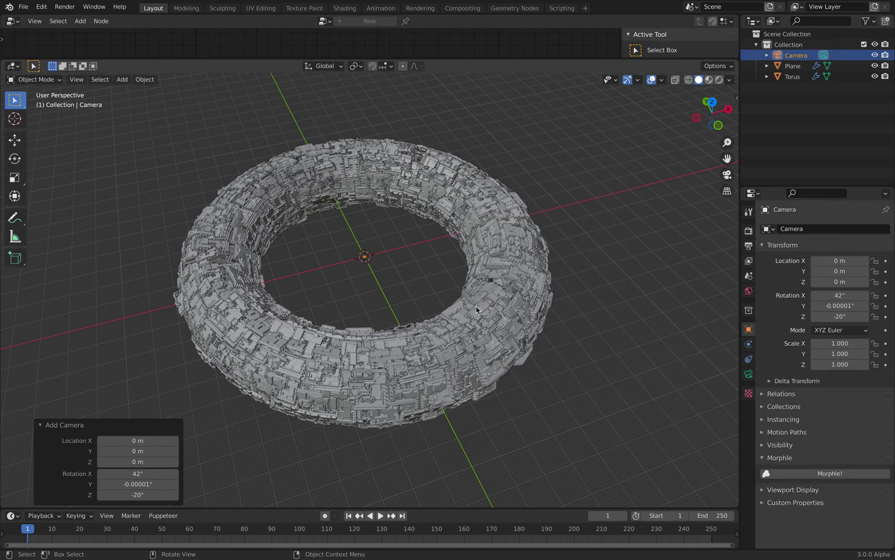
left_click(77, 80)
mouse_move(118, 190)
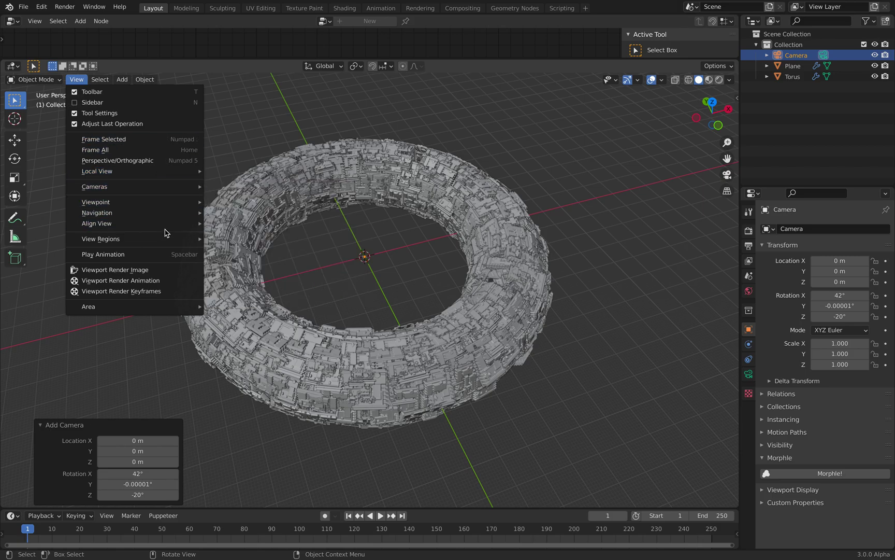
mouse_move(168, 228)
left_click(266, 239)
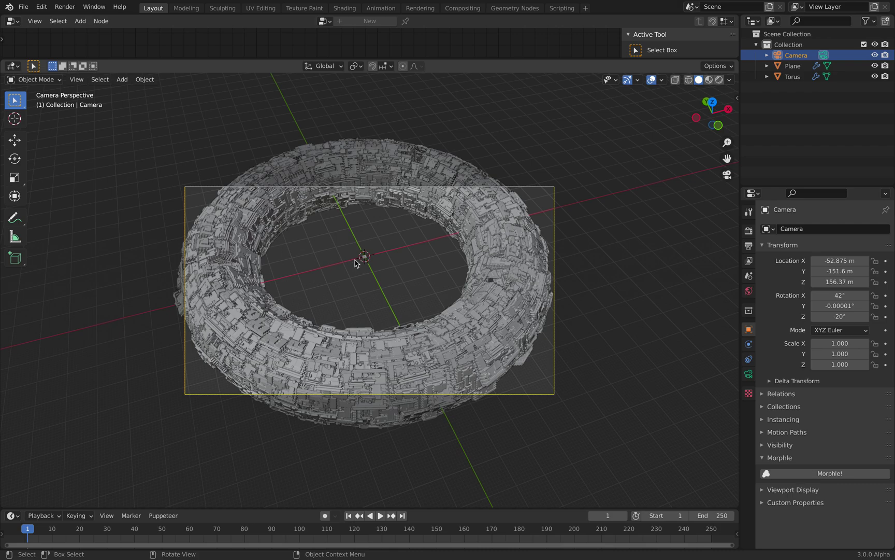
scroll(550, 274, "up", 1)
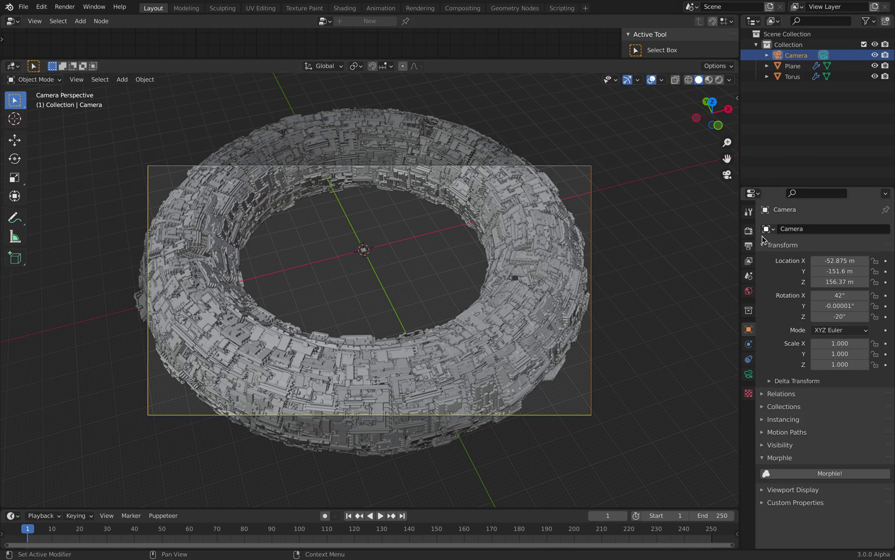
Lock the camera to the view and reframe the torus from a lower, closer angle
left_click(736, 98)
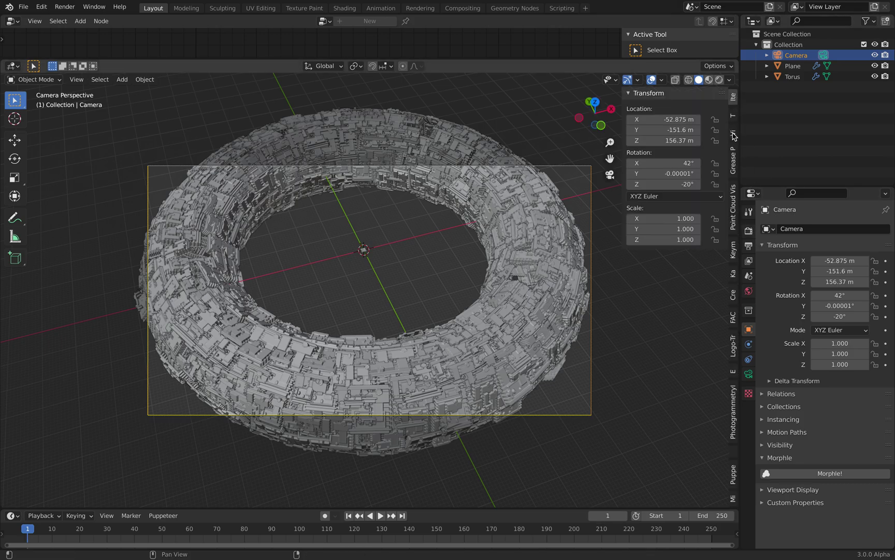
left_click(734, 123)
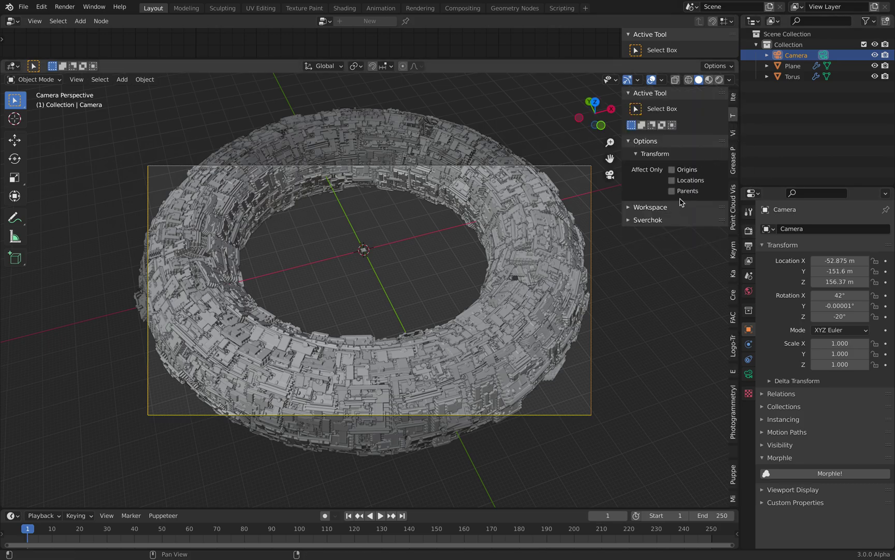
left_click(733, 137)
left_click(673, 226)
scroll(490, 231, "down", 2)
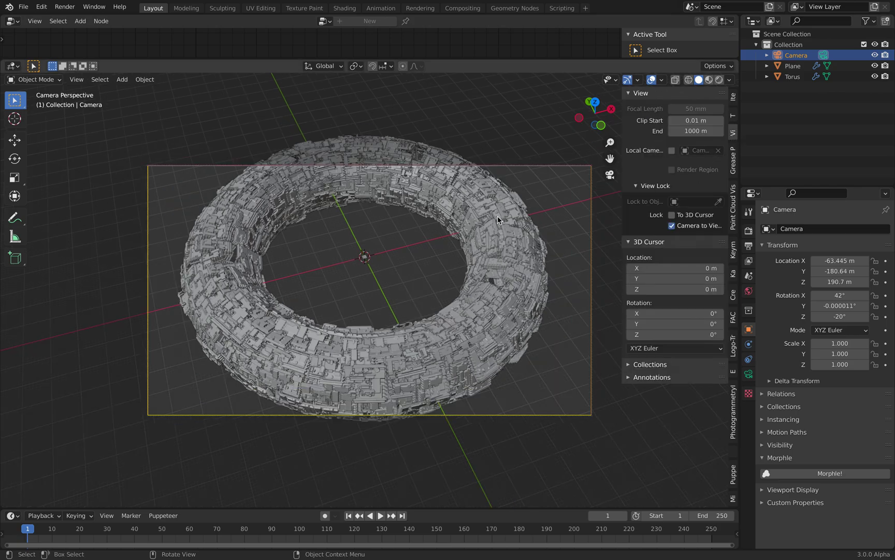
middle_click_drag(490, 231, 501, 220)
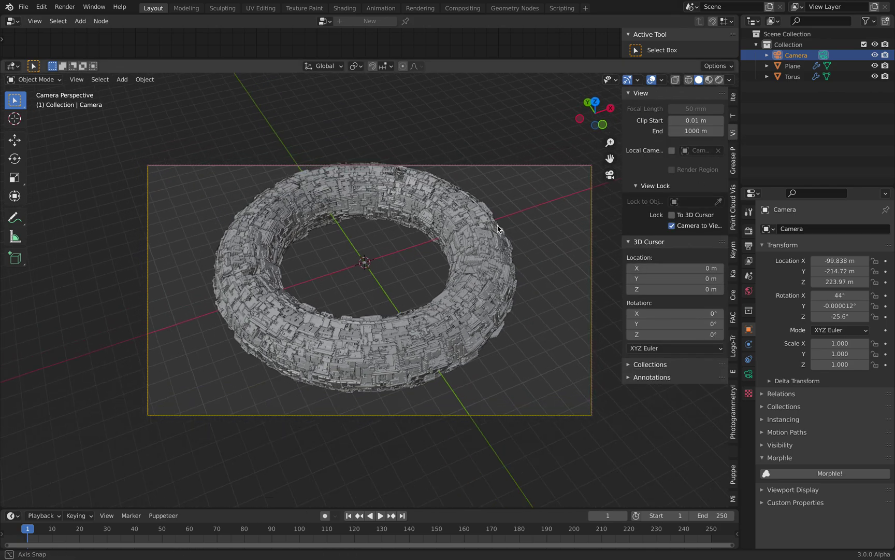
scroll(502, 219, "up", 2)
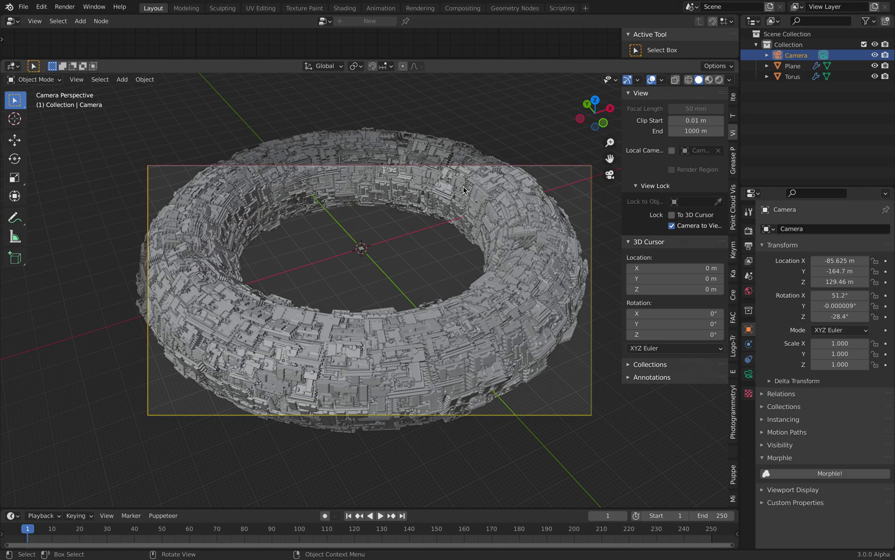
Select the torus and move it to the collection named Collection
left_click(792, 78)
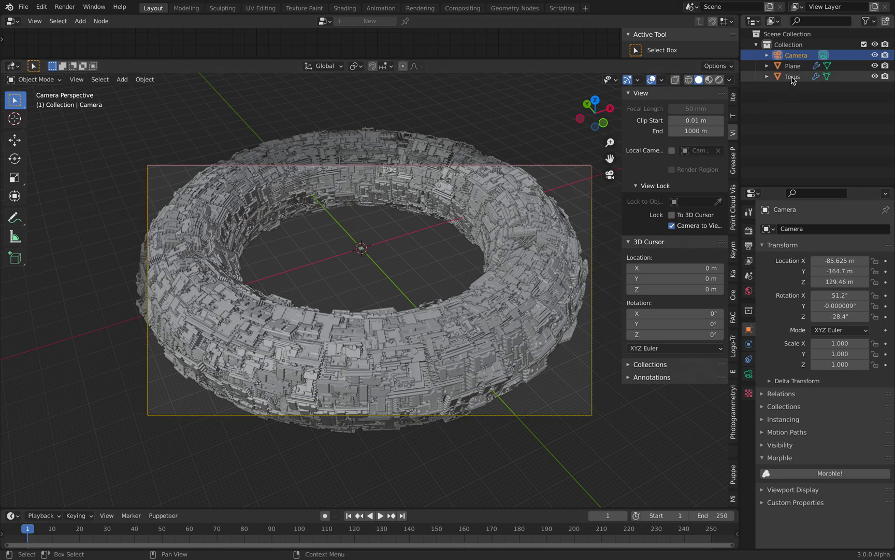
left_click(792, 66)
left_click(792, 77)
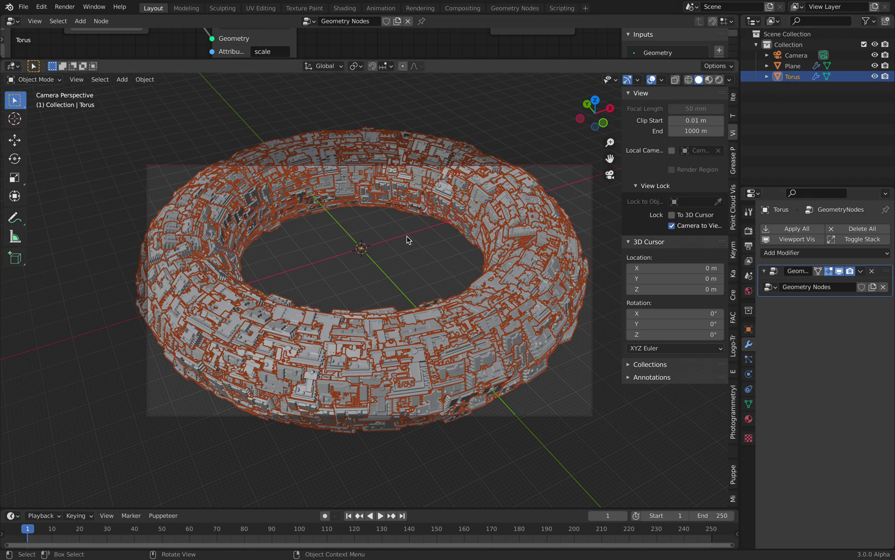
key("m")
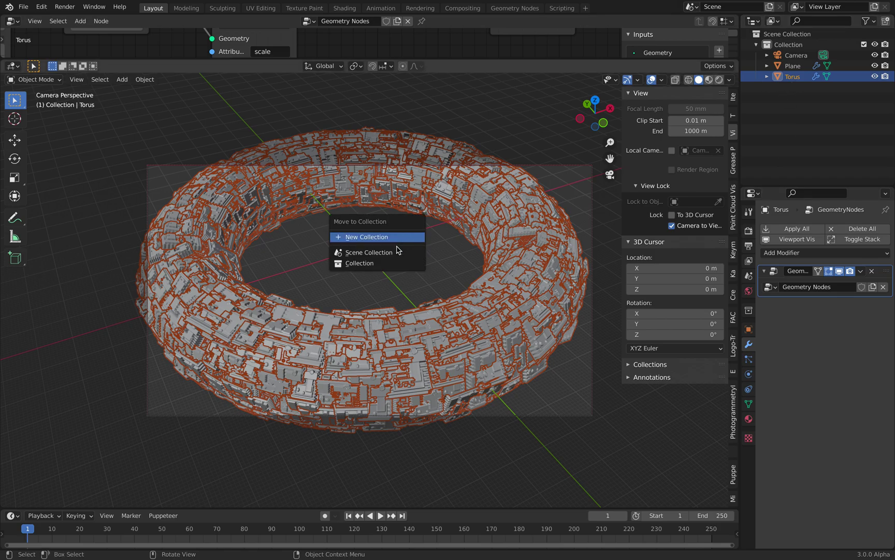
left_click(389, 263)
left_click(391, 264)
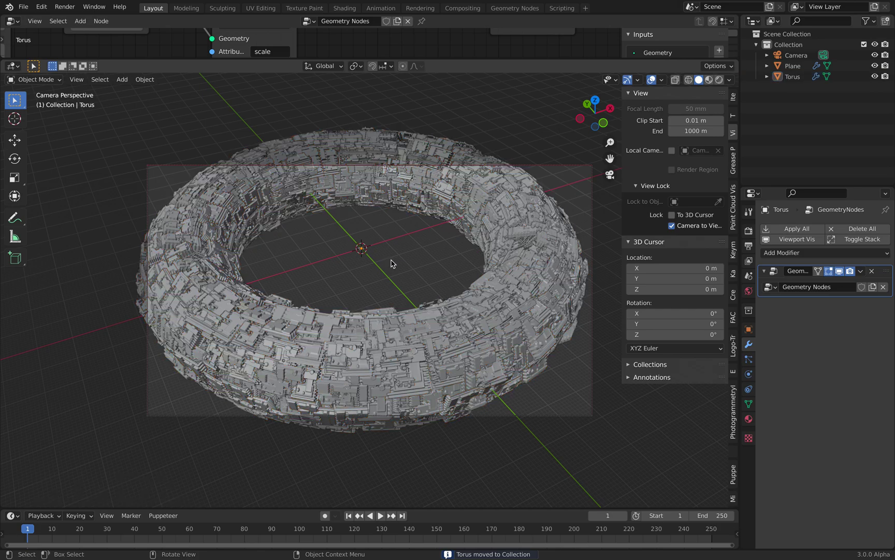
Search the available commands for line art
key("F3")
type("line art")
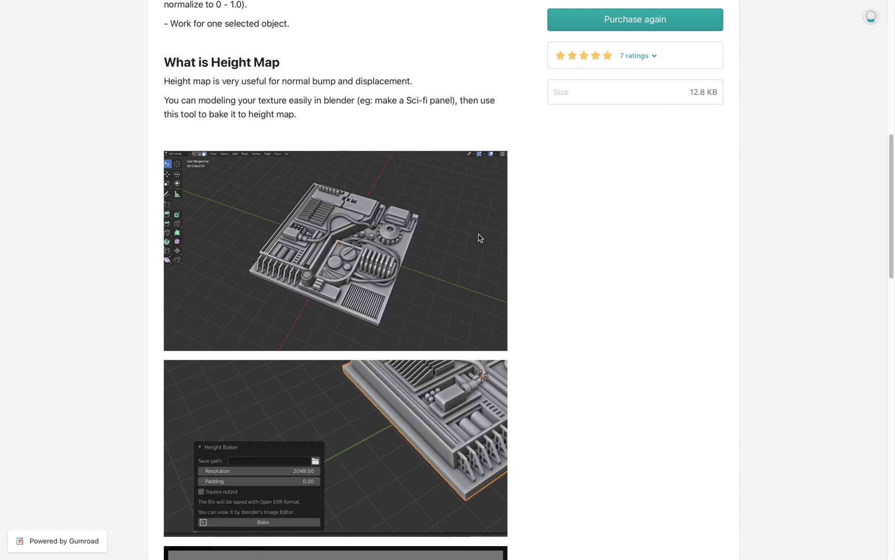
Switch to the Height Baker add-on page on Gumroad and look over its description and advantages
scroll(480, 238, "up", 10)
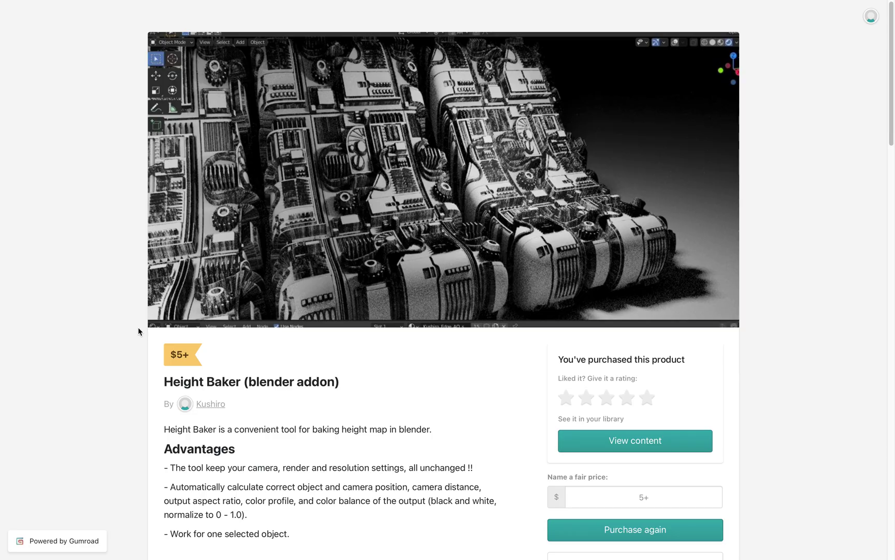
scroll(234, 348, "down", 3)
scroll(252, 345, "down", 6)
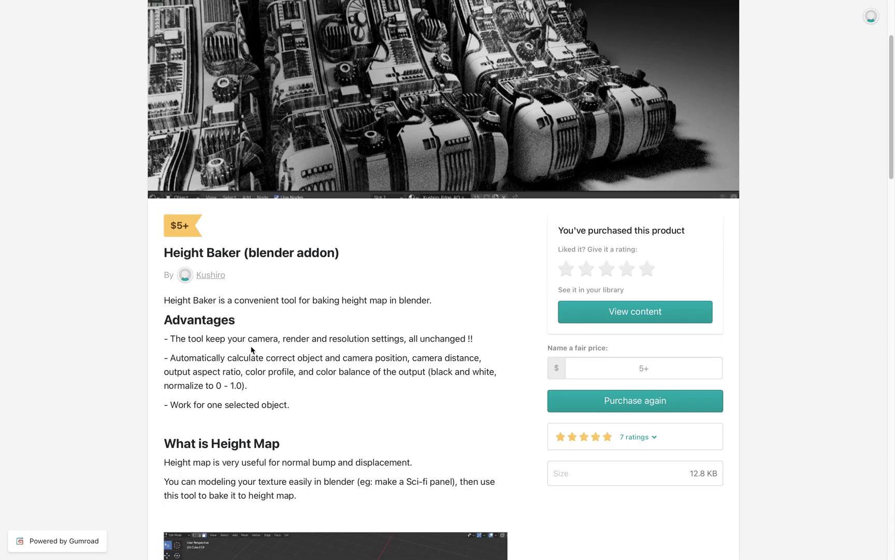
Review the Height Baker page's height map explanation, example images, advantages, pricing, usage instructions and update notes
scroll(324, 362, "down", 2)
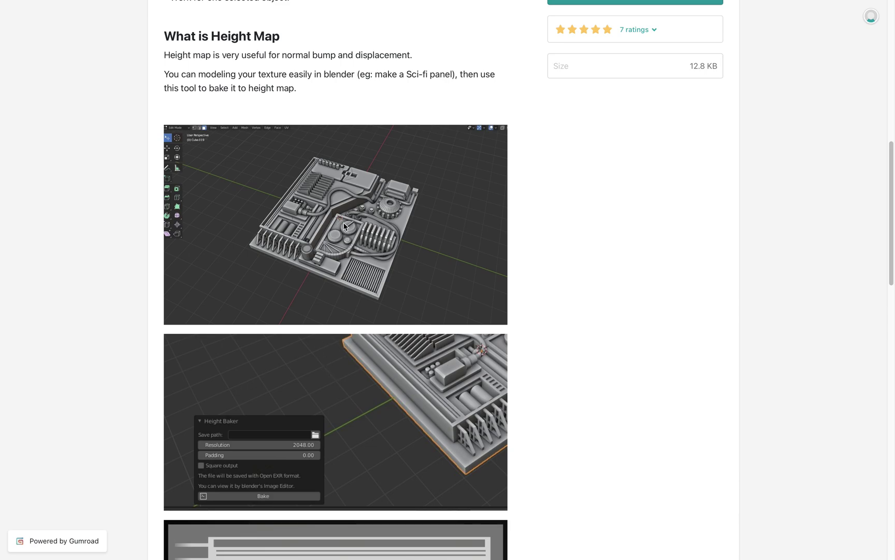
scroll(374, 262, "down", 5)
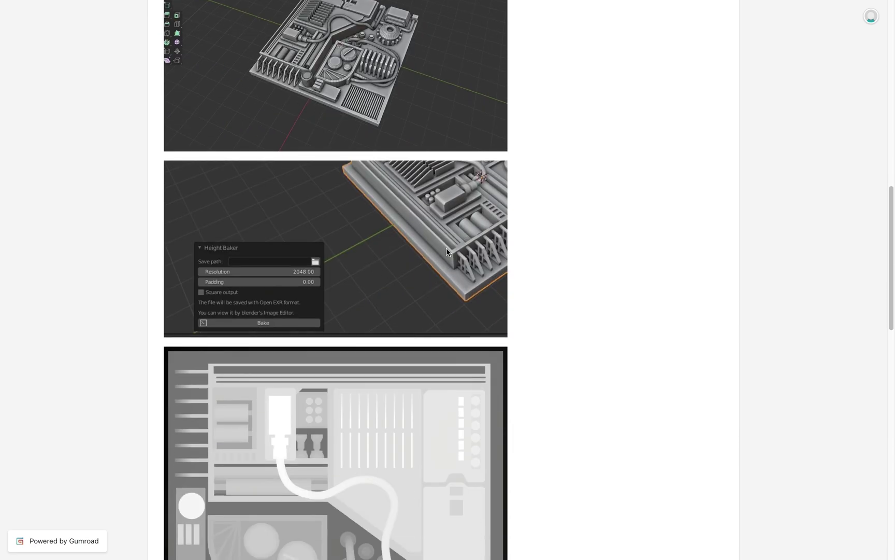
scroll(464, 88, "down", 1)
scroll(466, 182, "down", 1)
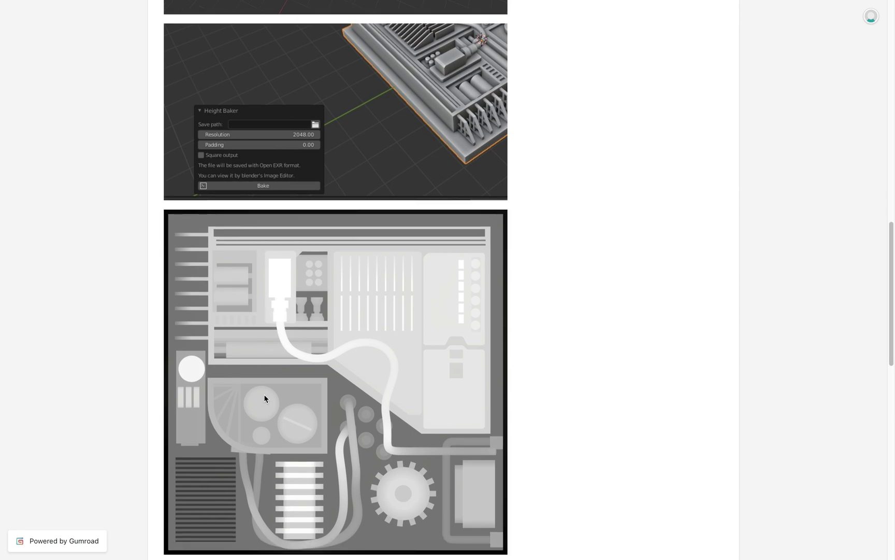
scroll(264, 324, "down", 4)
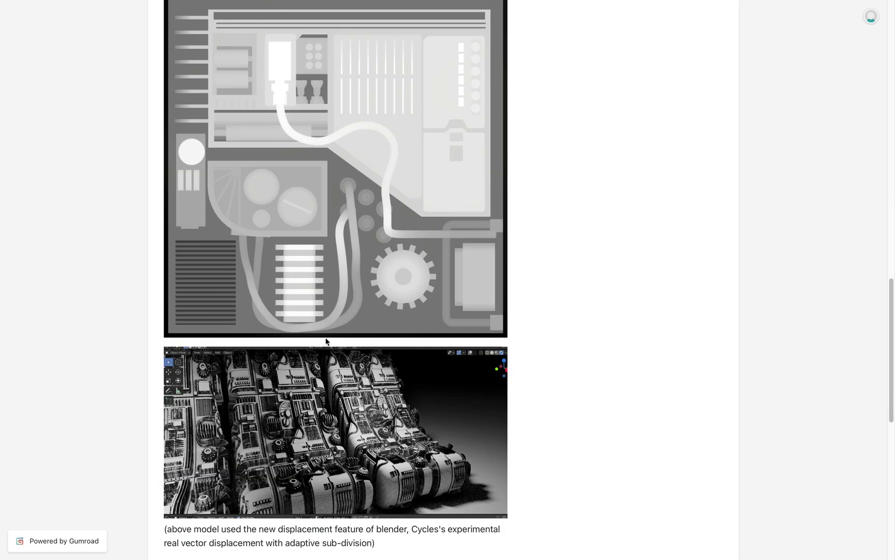
scroll(285, 317, "down", 2)
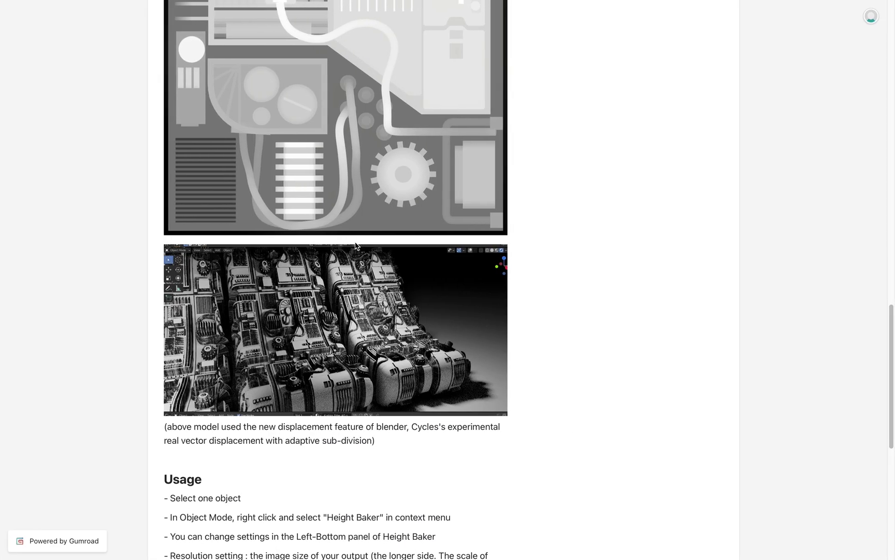
scroll(356, 242, "down", 8)
scroll(356, 246, "up", 20)
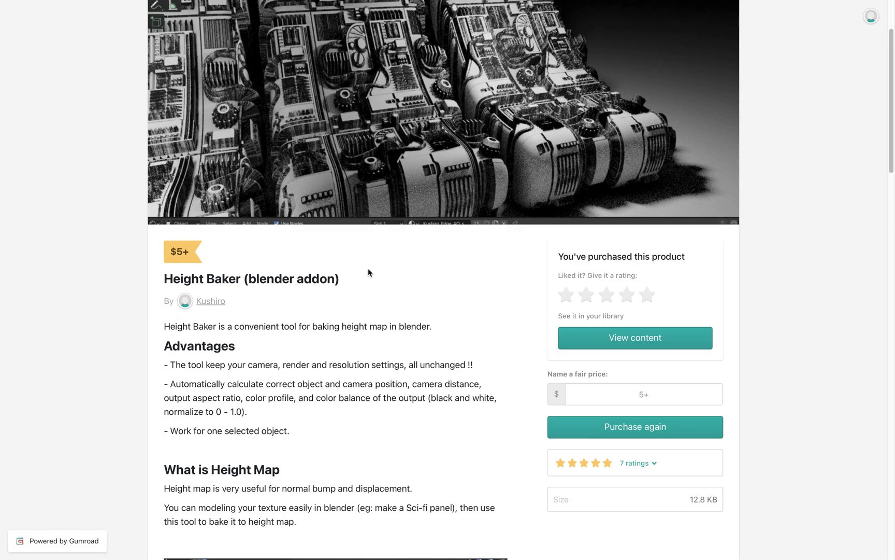
scroll(612, 388, "down", 1)
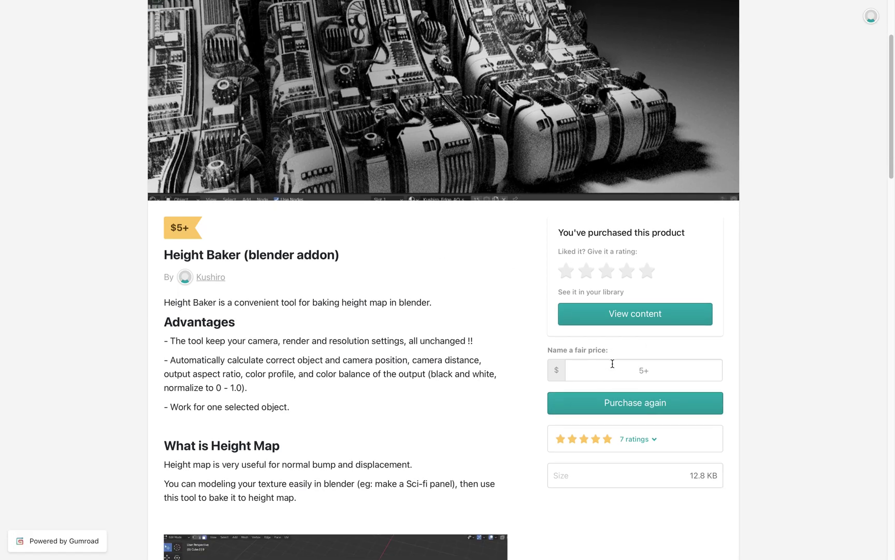
scroll(599, 362, "down", 15)
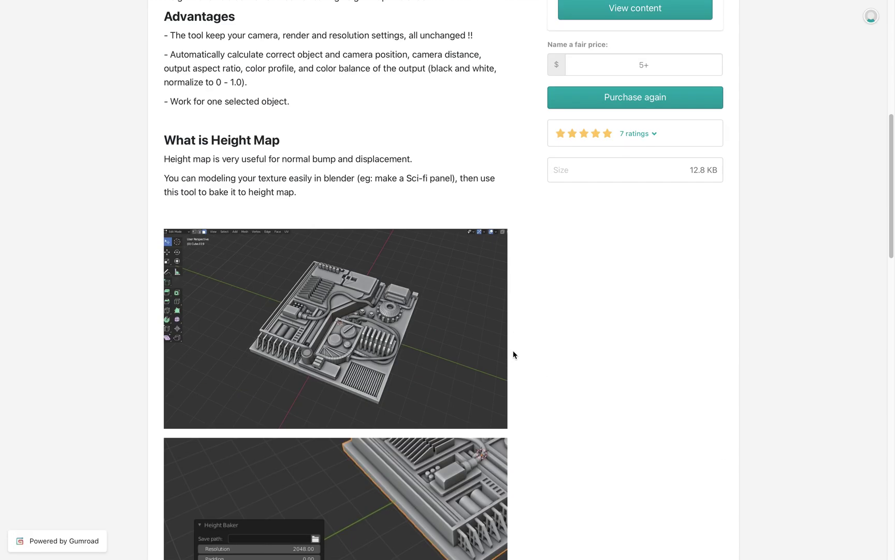
scroll(534, 369, "up", 2)
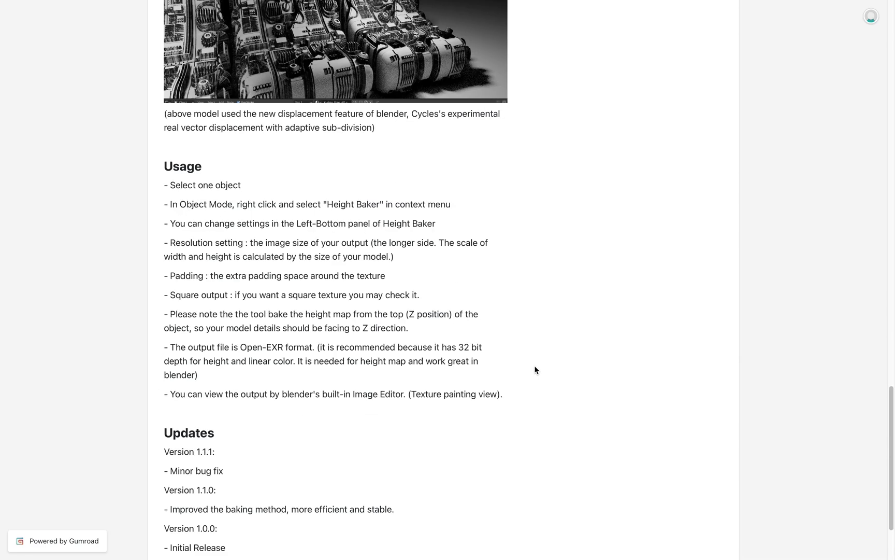
scroll(538, 368, "down", 3)
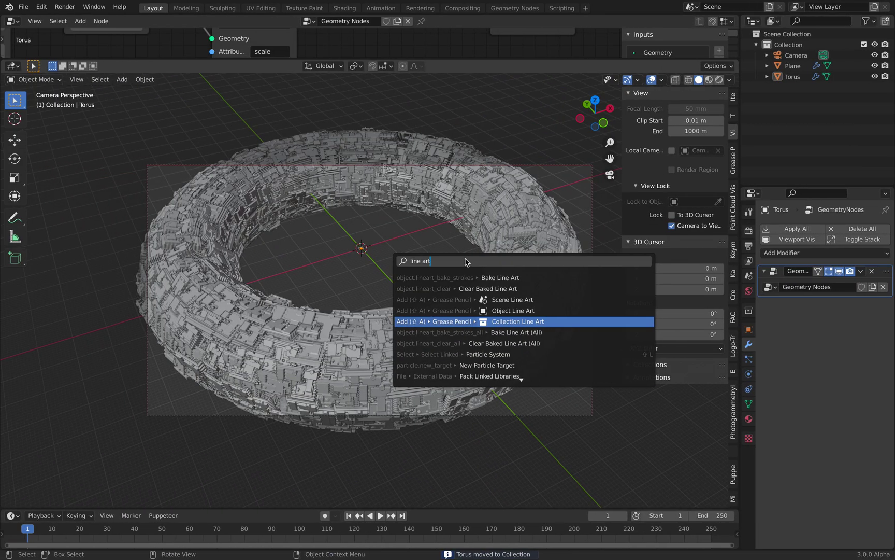